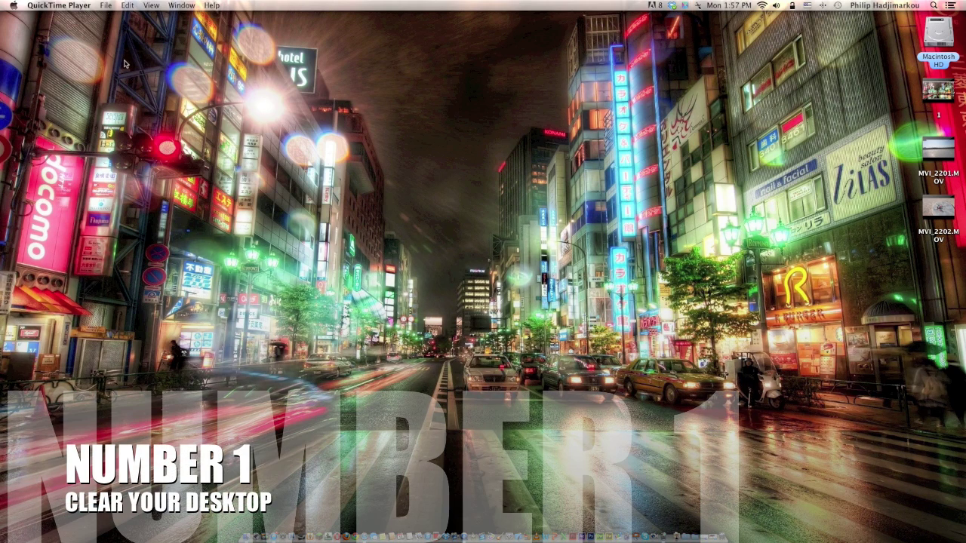
# Select the 1 and MVI_2201.MOV desktop files, then bring up Launchpad with F4
pyautogui.click(341, 282)
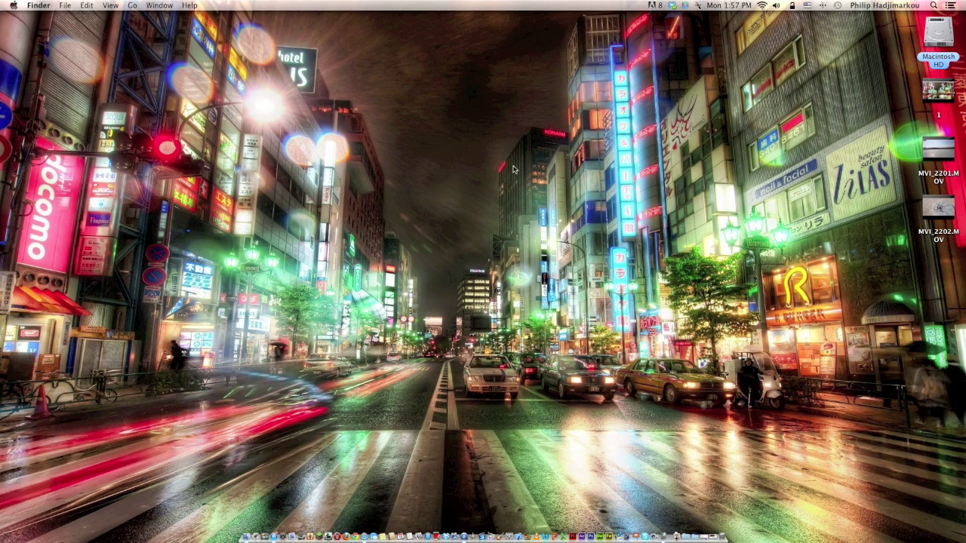
pyautogui.moveTo(914, 14); pyautogui.dragTo(964, 462)
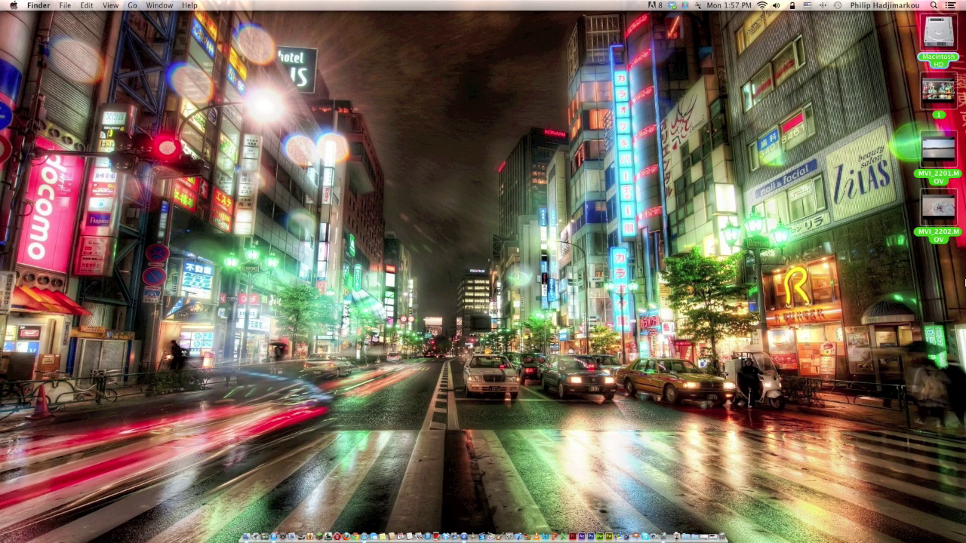
pyautogui.click(960, 113)
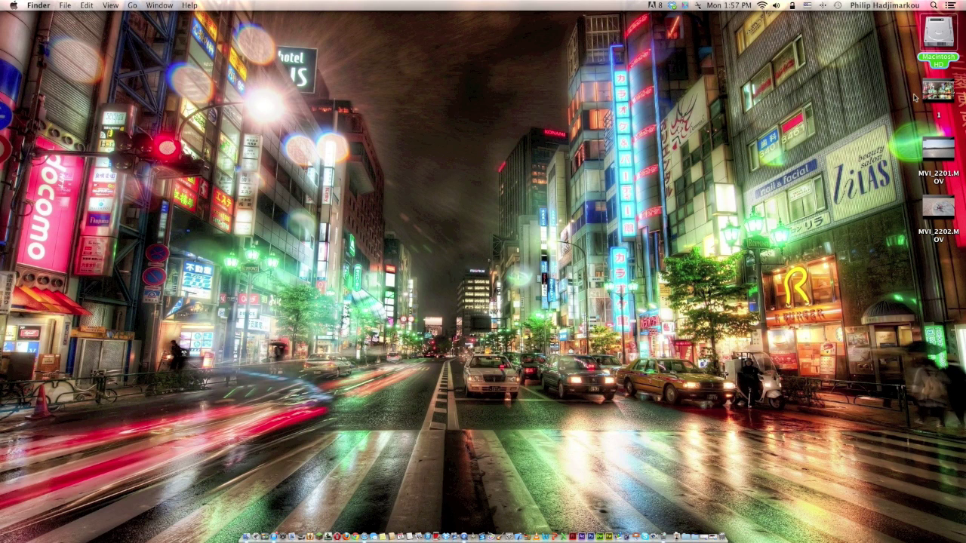
pyautogui.moveTo(904, 75); pyautogui.dragTo(878, 425)
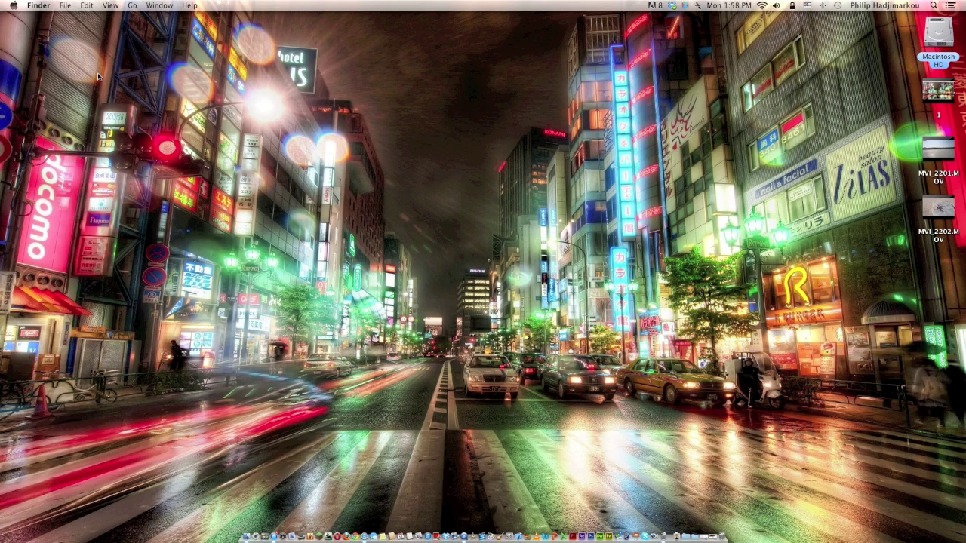
pyautogui.press('F4')
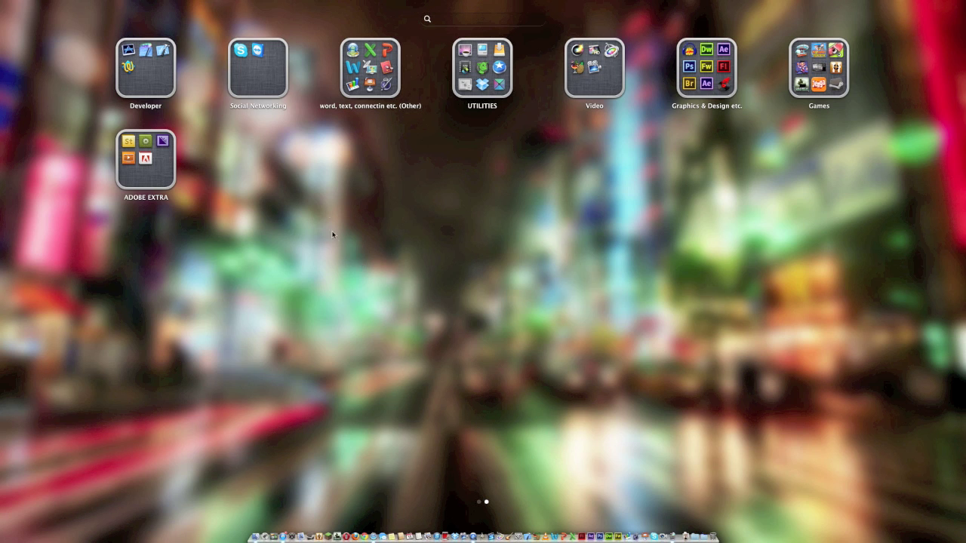
# Show the Games folder's delete mode, then open the UTILITIES folder with Caffeine, Dropbox and CCleaner
pyautogui.click(828, 83)
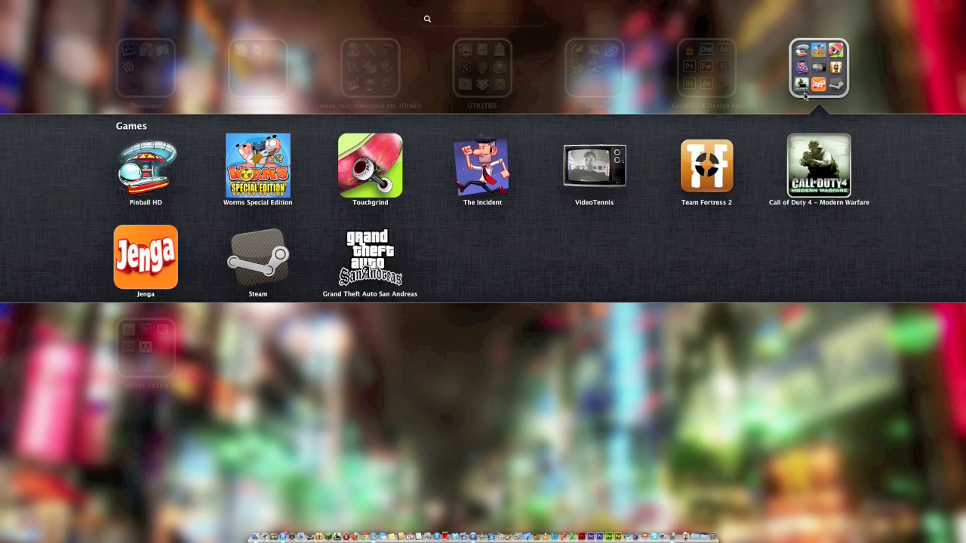
pyautogui.click(694, 151)
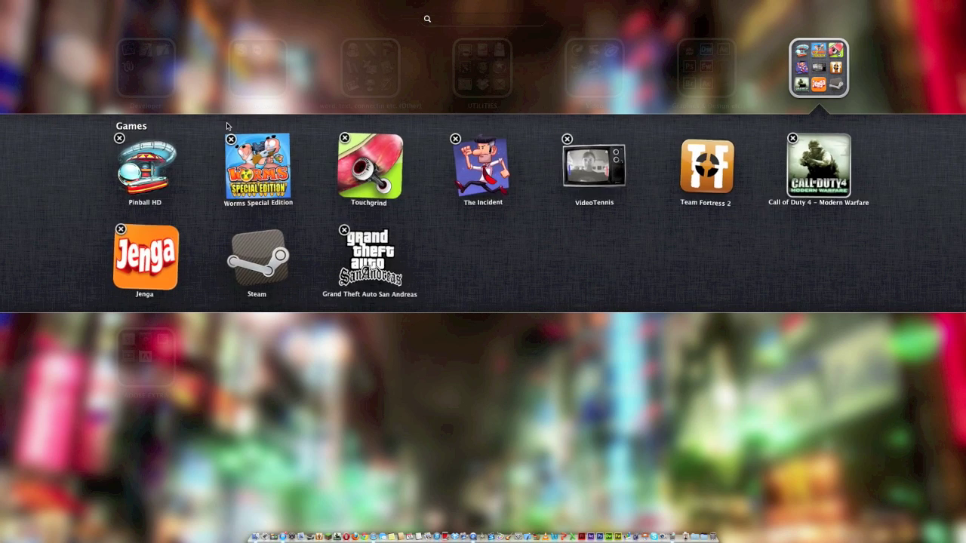
pyautogui.press('Escape')
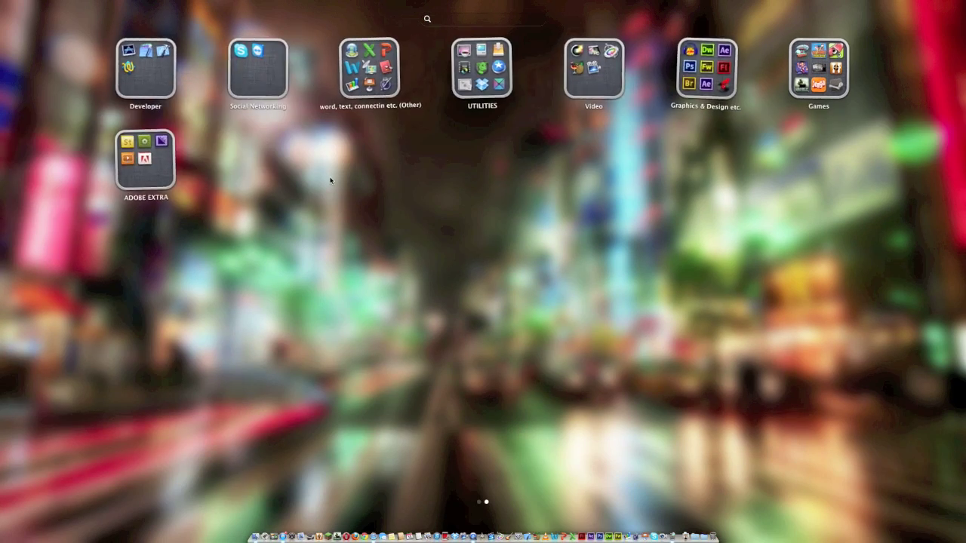
pyautogui.hscroll(-5, 330, 180)
pyautogui.hscroll(5, 327, 151)
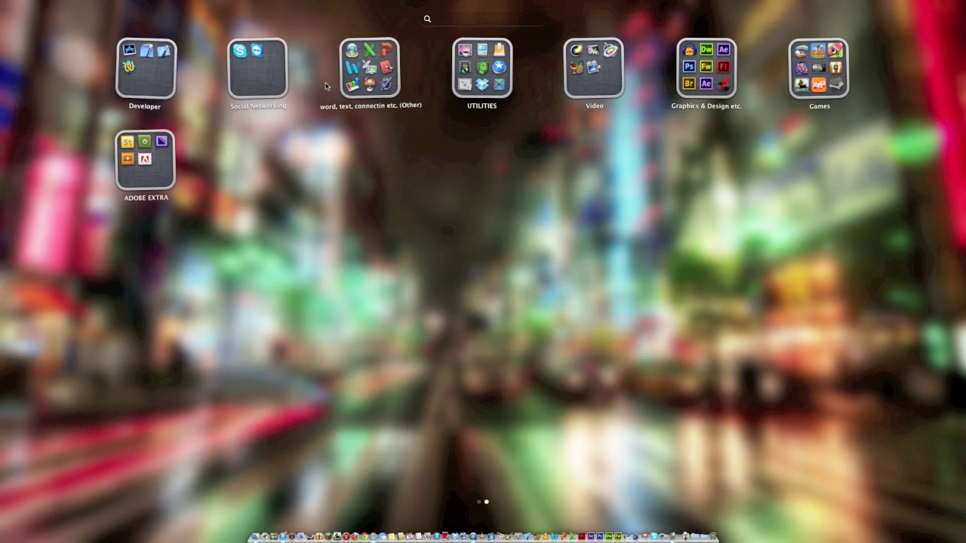
pyautogui.click(369, 70)
pyautogui.click(489, 75)
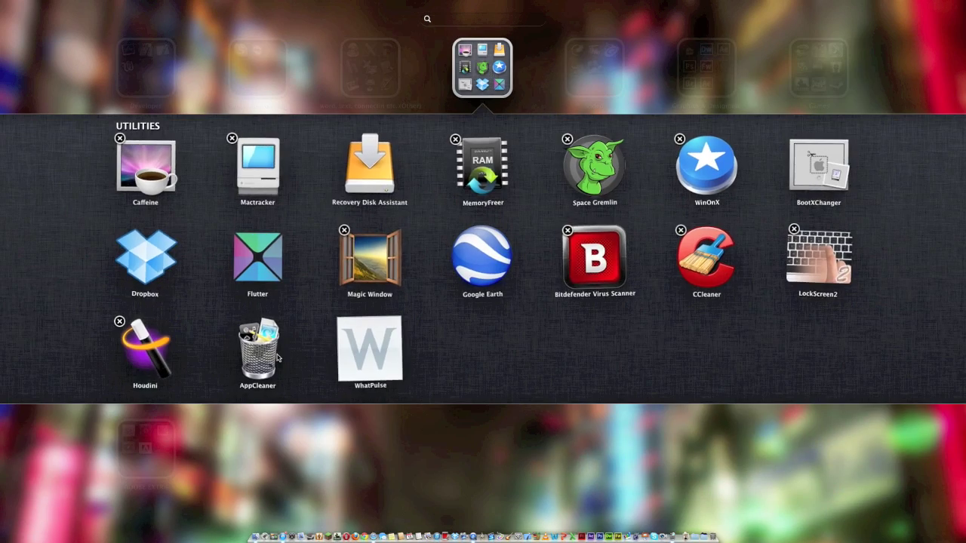
# Use AppCleaner's Applications list to remove Flutter along with its 4 related files
pyautogui.click(278, 358)
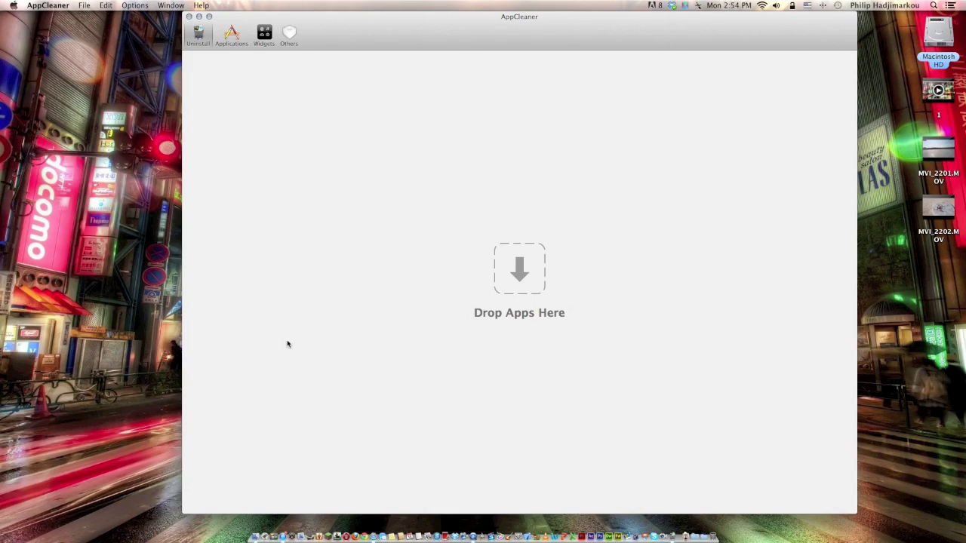
pyautogui.click(221, 41)
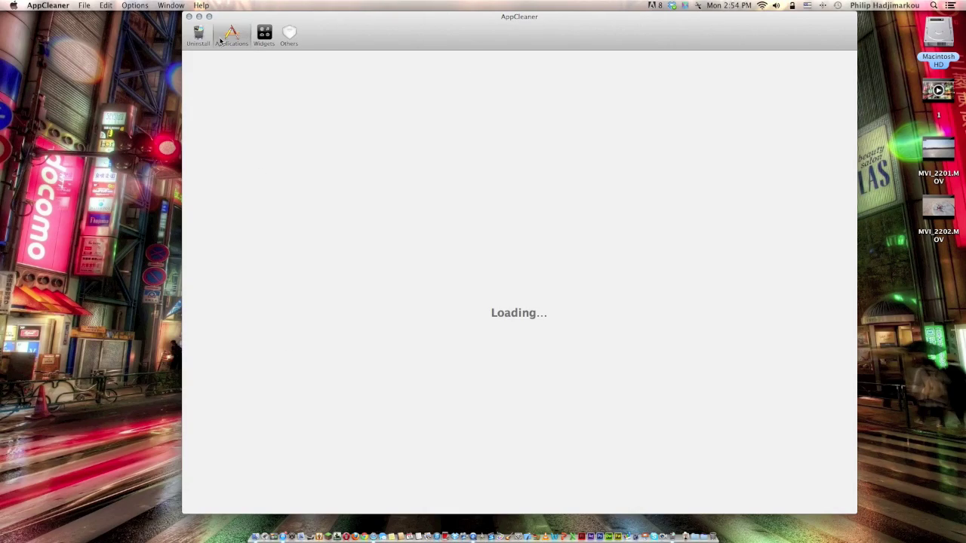
pyautogui.scroll(-15, 291, 102)
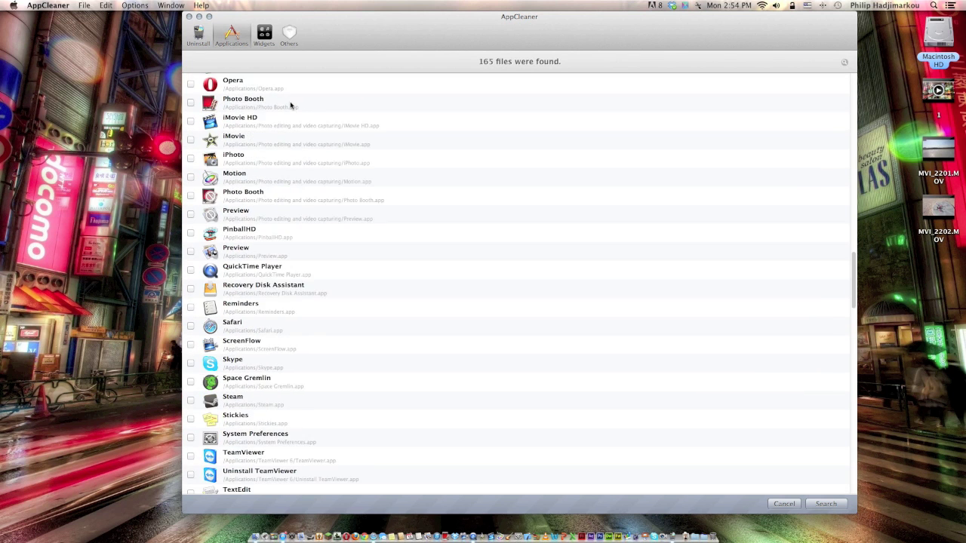
pyautogui.scroll(-10, 291, 105)
pyautogui.scroll(-15, 292, 105)
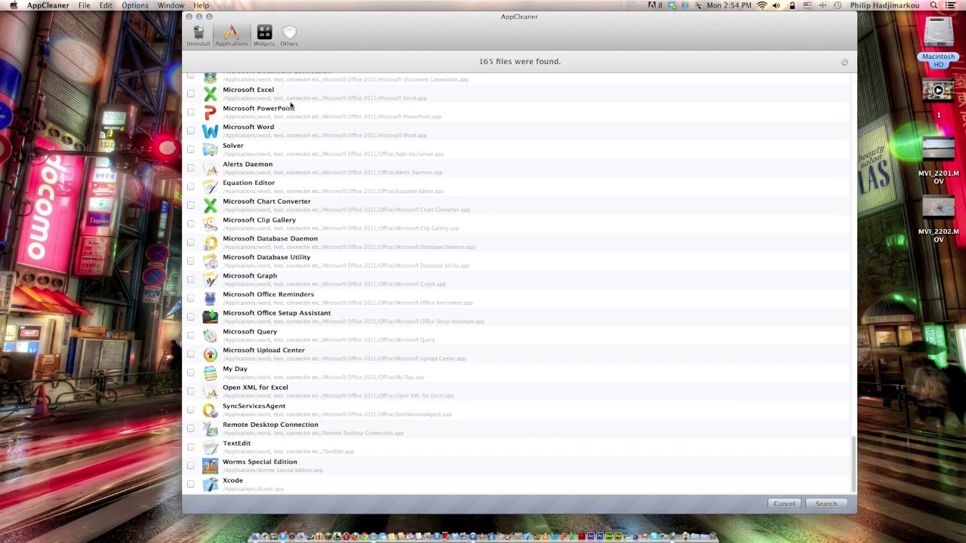
pyautogui.scroll(10, 299, 181)
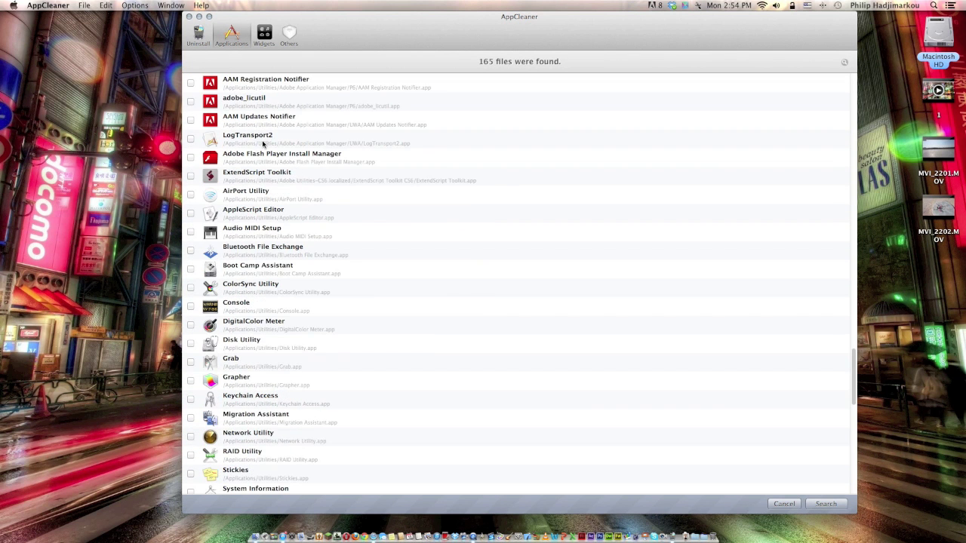
pyautogui.scroll(15, 198, 261)
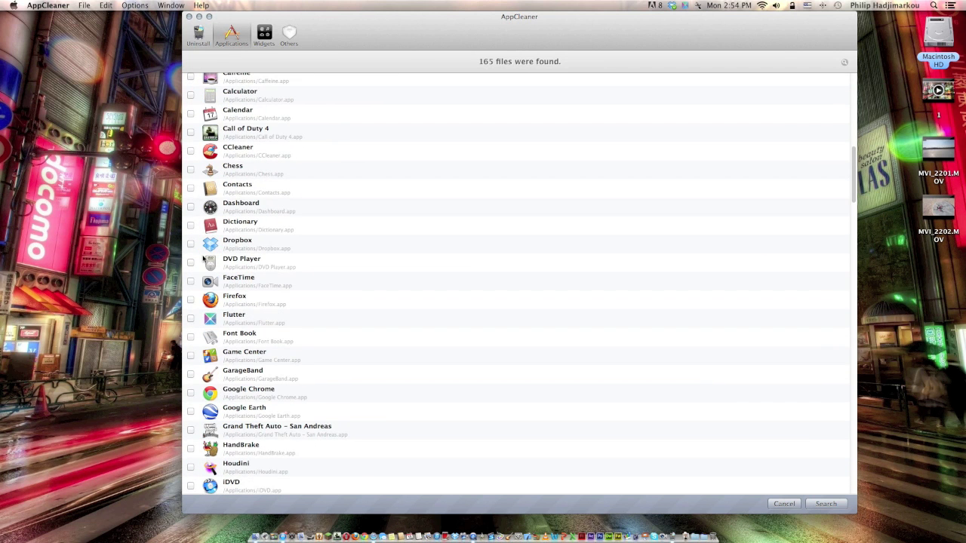
pyautogui.click(190, 319)
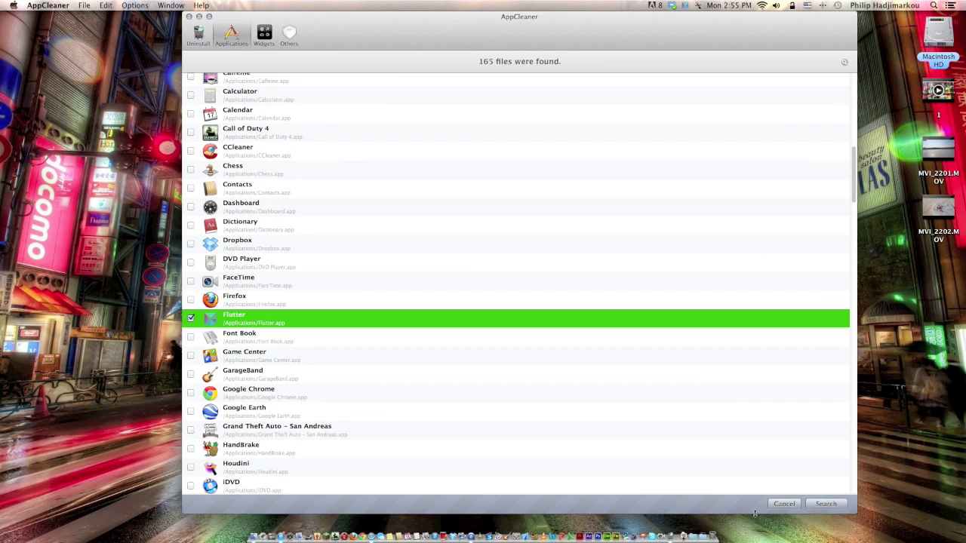
pyautogui.click(826, 503)
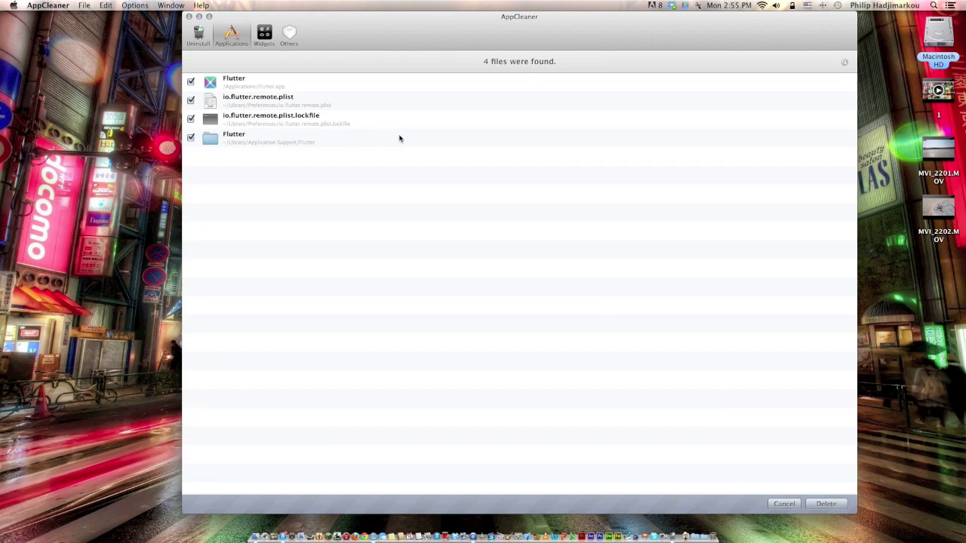
pyautogui.click(839, 505)
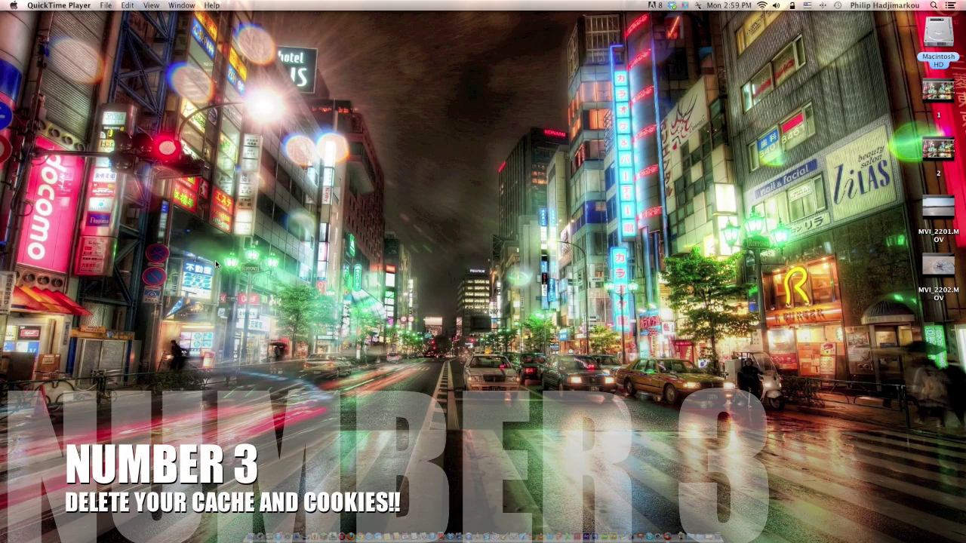
# Launch CCleaner and review its Mac OS X and browser cleaning options
pyautogui.click(670, 529)
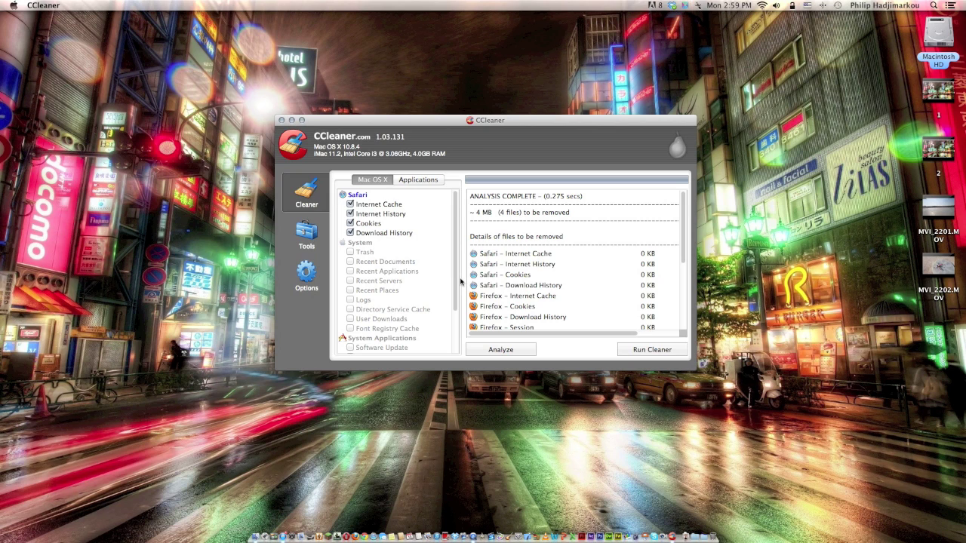
pyautogui.click(433, 182)
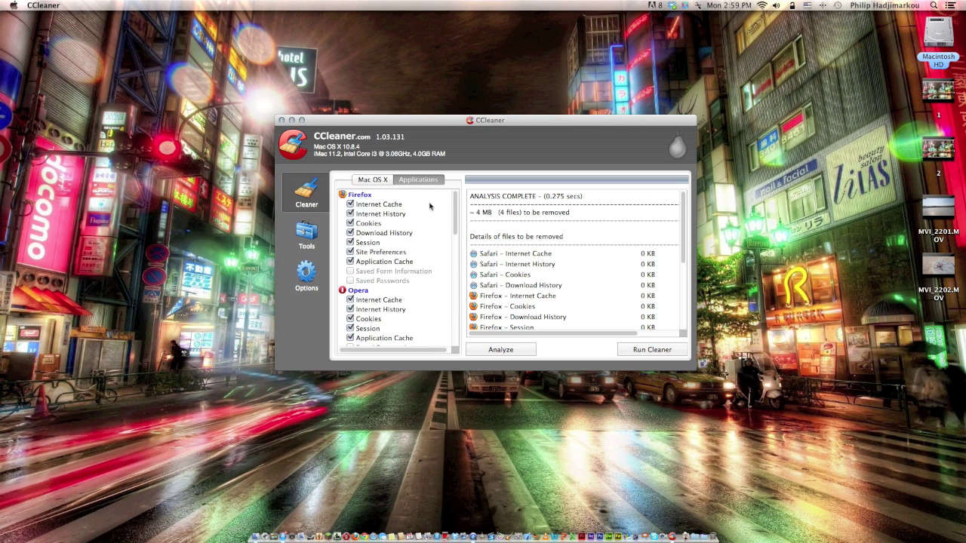
pyautogui.scroll(-5, 415, 215)
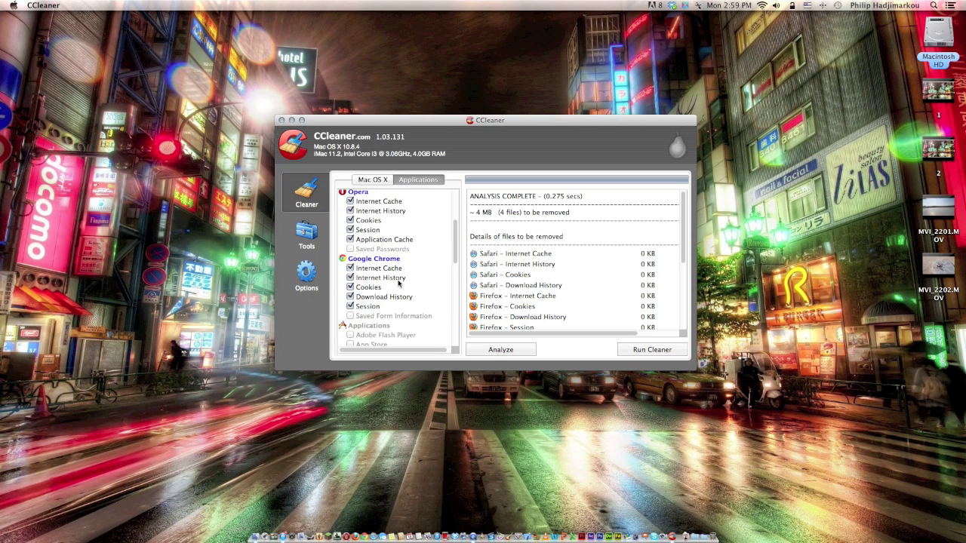
pyautogui.scroll(3, 398, 283)
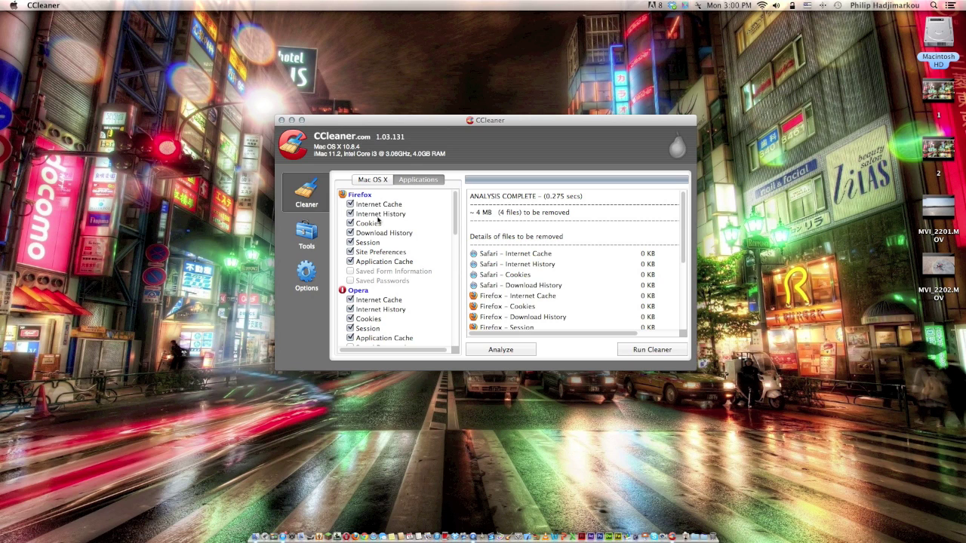
pyautogui.click(386, 179)
pyautogui.click(404, 181)
pyautogui.scroll(-5, 421, 238)
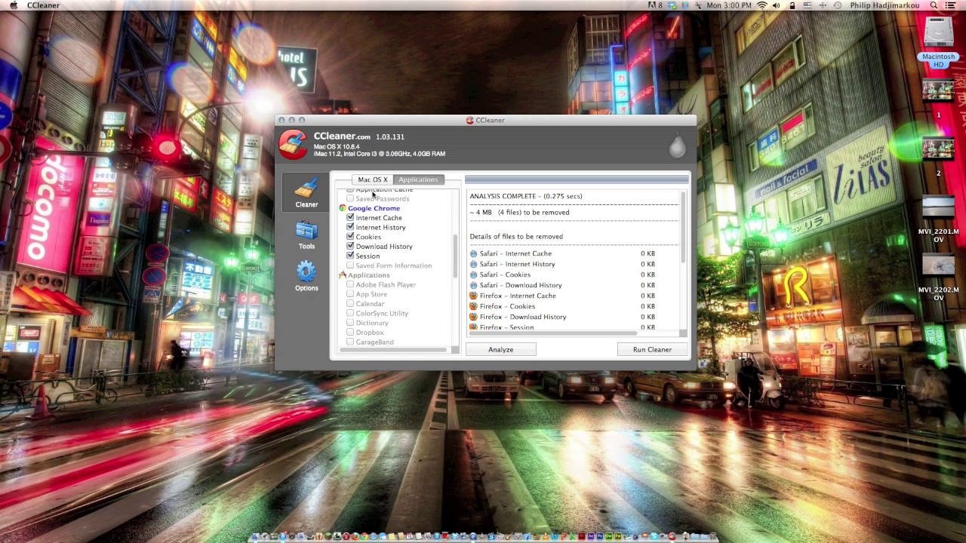
pyautogui.click(373, 181)
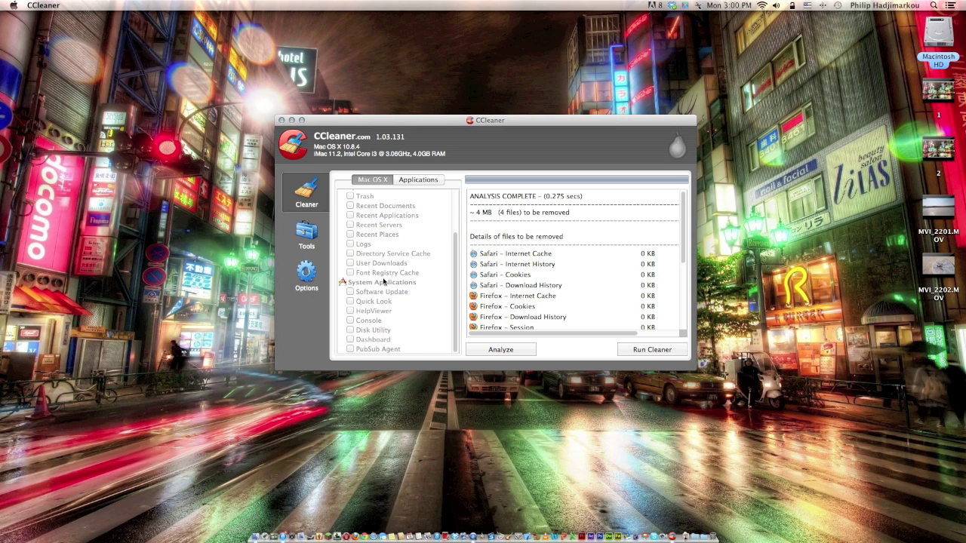
pyautogui.scroll(3, 377, 280)
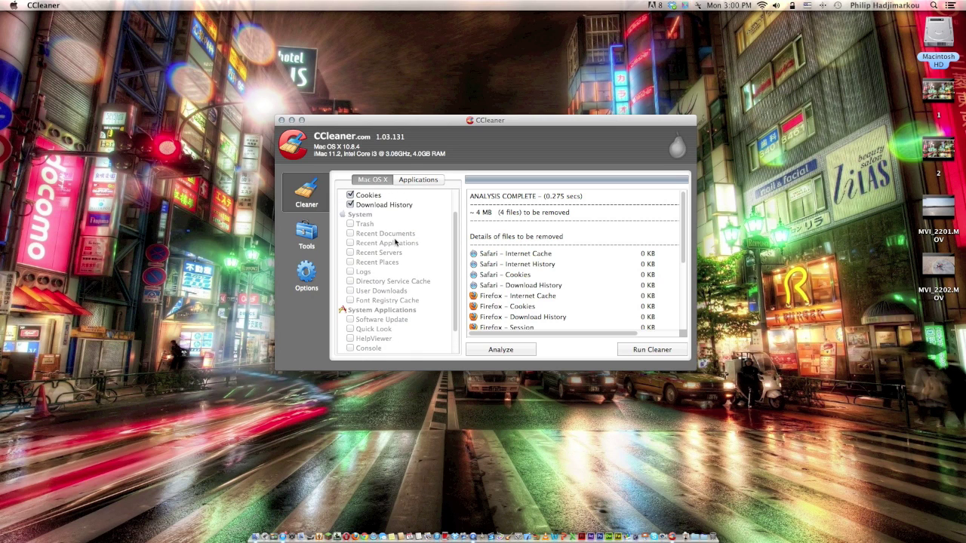
# Go through the Applications and Mac OS X cleaning lists for Safari, Firefox, Opera and Chrome
pyautogui.click(420, 184)
pyautogui.scroll(3, 398, 245)
pyautogui.scroll(-3, 398, 245)
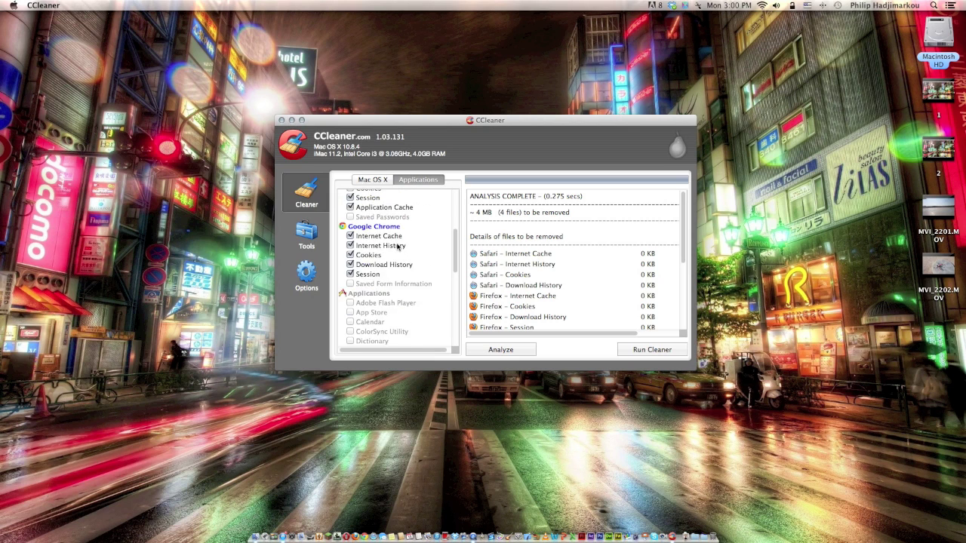
pyautogui.scroll(-3, 397, 247)
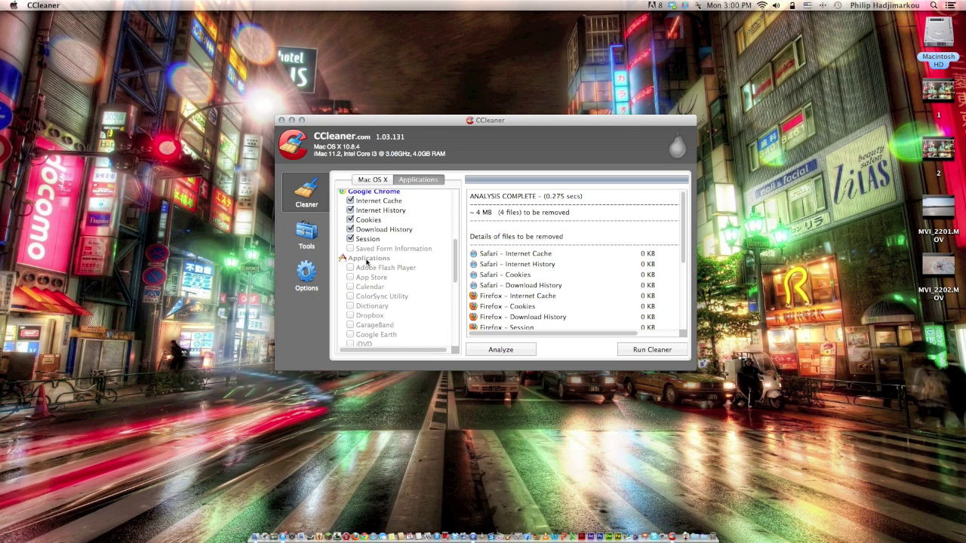
pyautogui.scroll(-1, 373, 281)
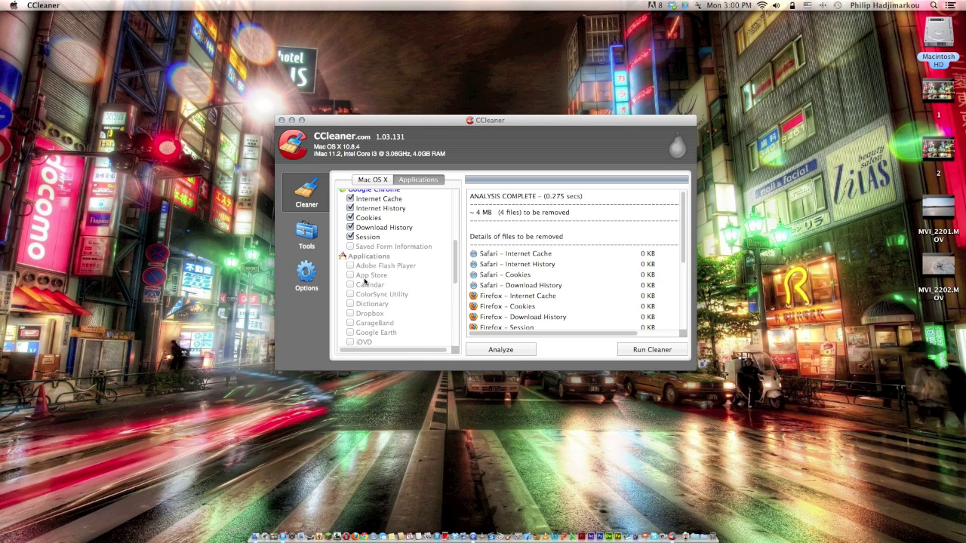
pyautogui.scroll(-4, 370, 263)
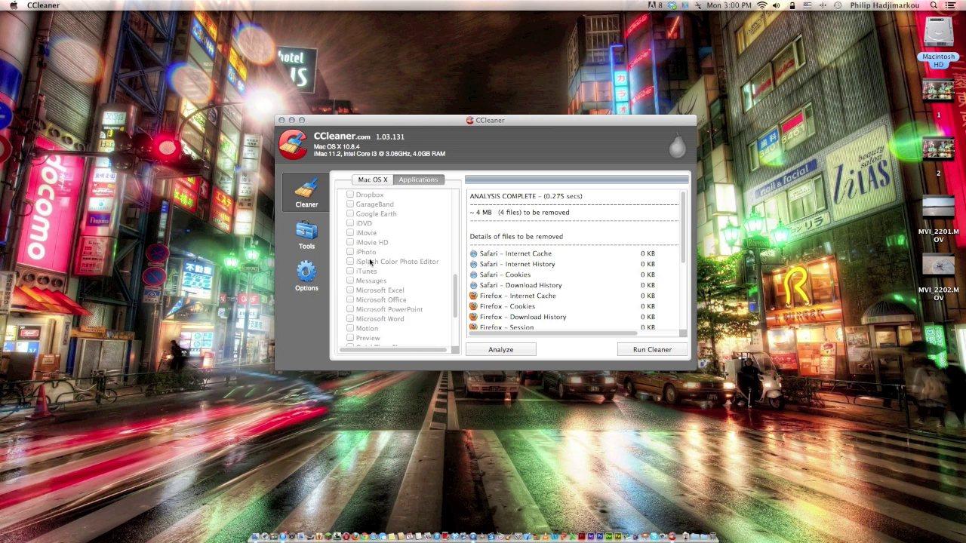
pyautogui.scroll(-2, 370, 261)
pyautogui.scroll(10, 370, 261)
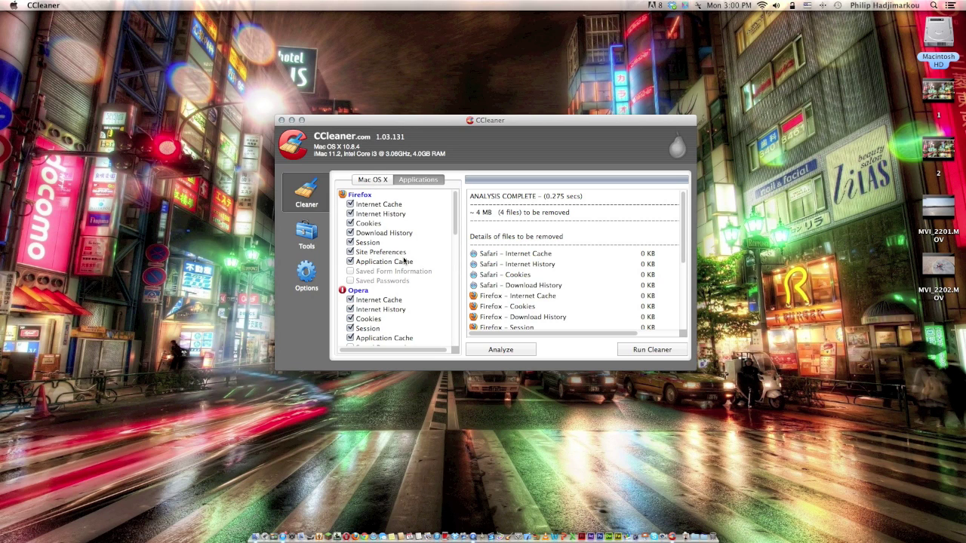
pyautogui.click(371, 180)
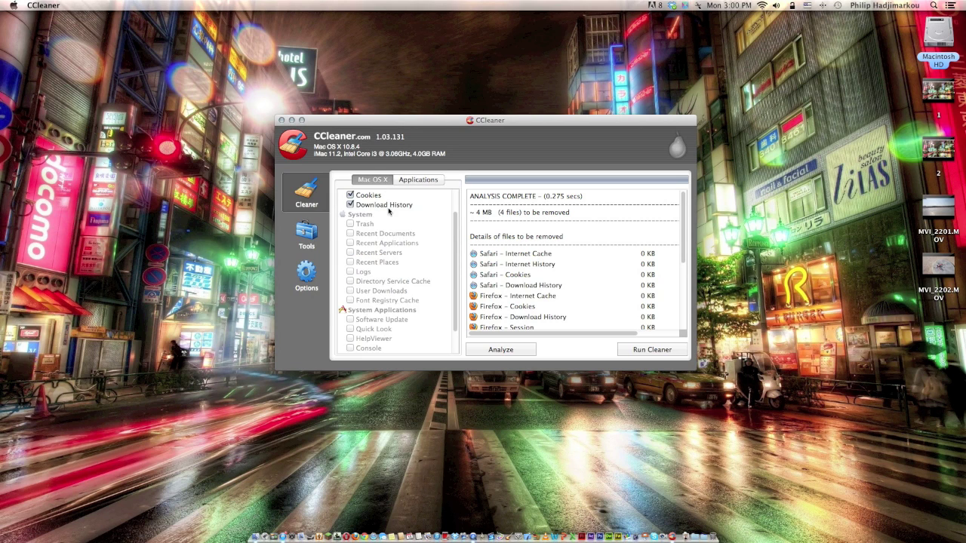
pyautogui.scroll(3, 389, 212)
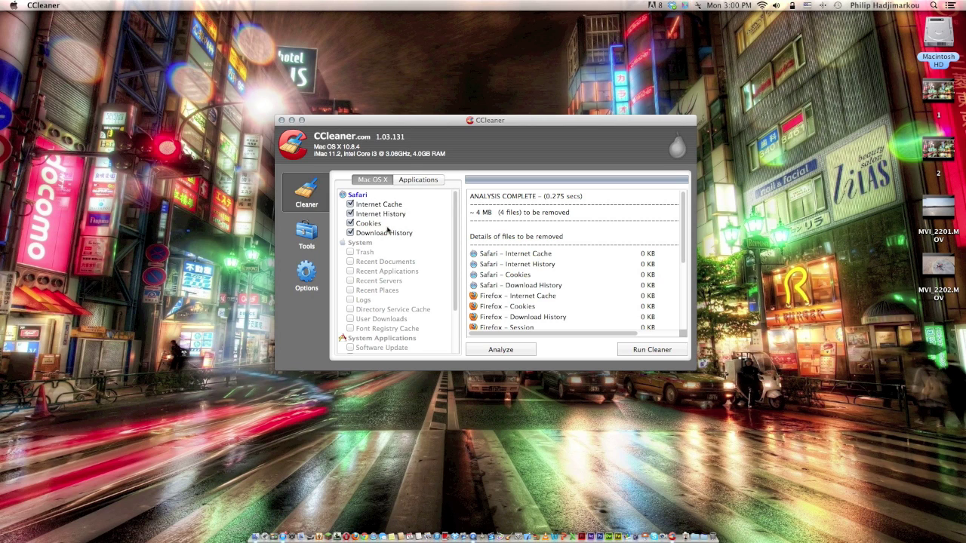
pyautogui.click(421, 179)
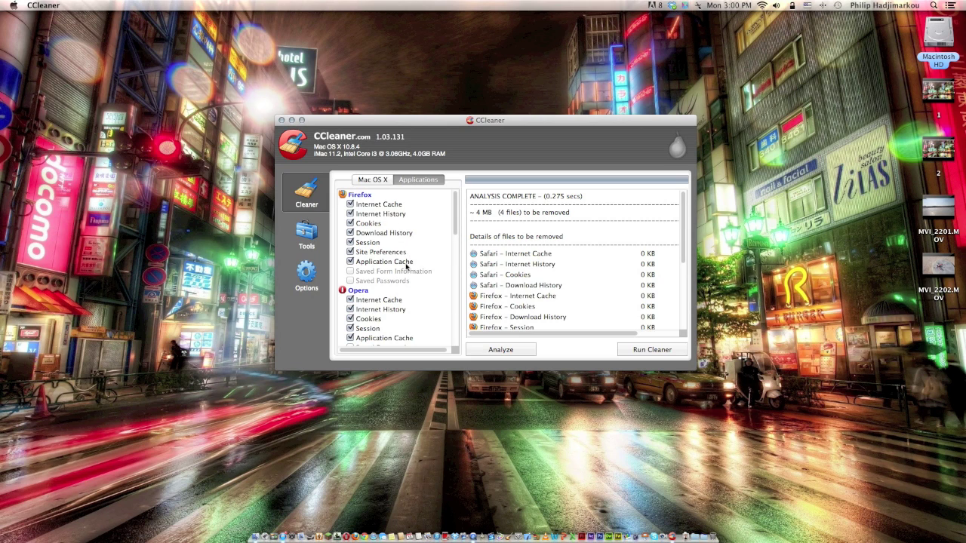
pyautogui.scroll(-1, 466, 278)
pyautogui.scroll(-3, 429, 273)
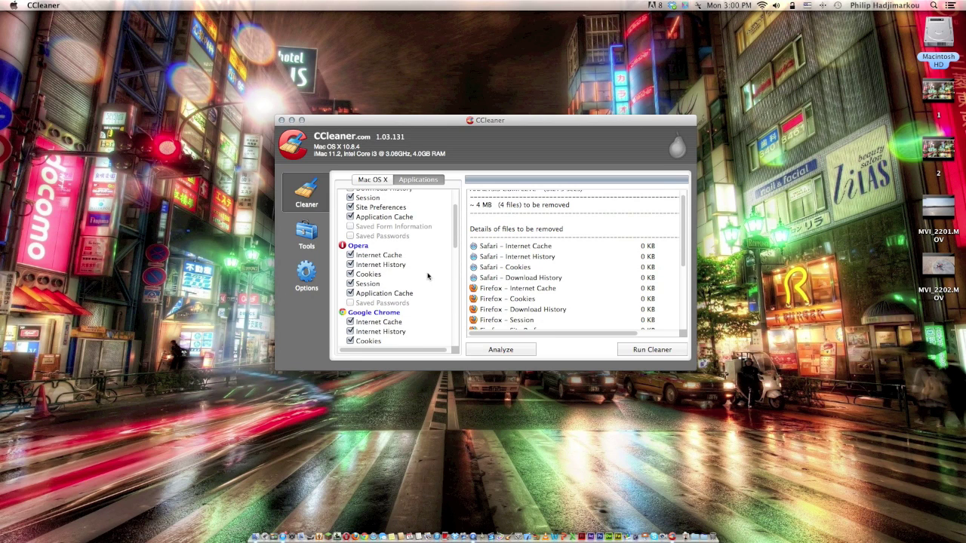
pyautogui.scroll(3, 378, 296)
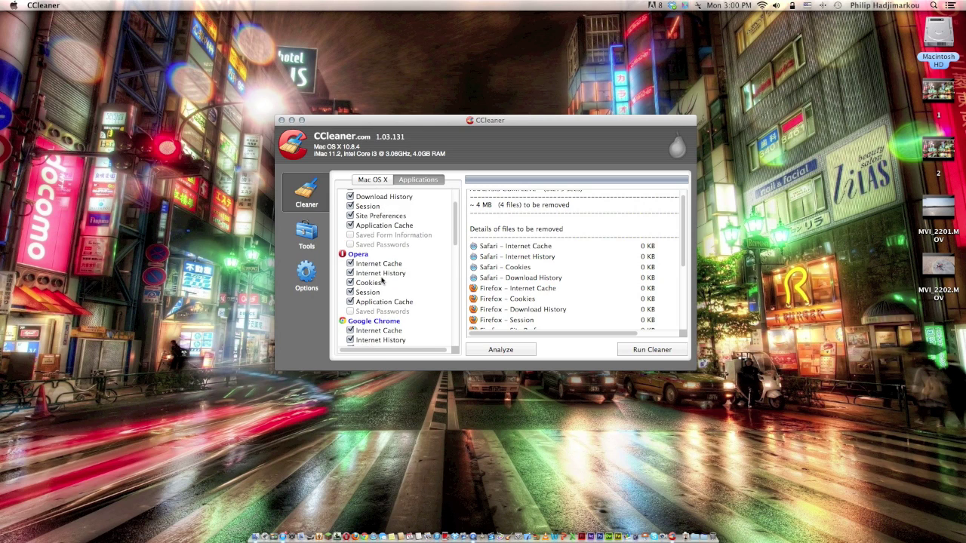
pyautogui.click(382, 180)
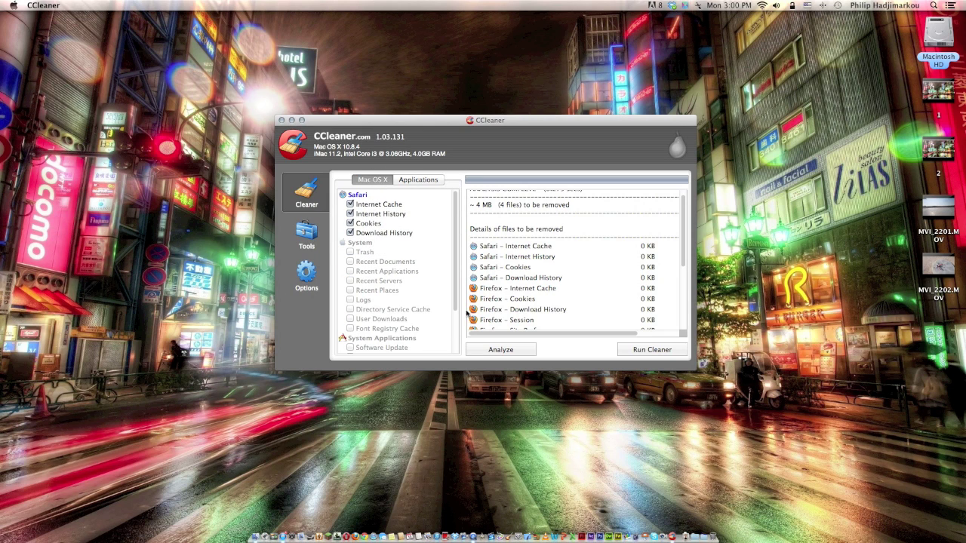
# Analyze, then run the cleaner on the Safari and Firefox caches, history and cookies
pyautogui.click(498, 350)
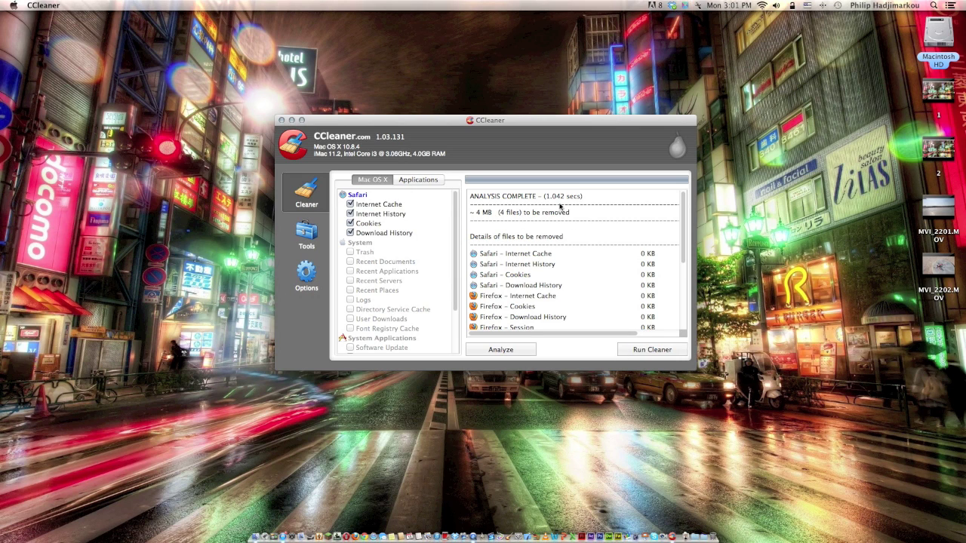
pyautogui.scroll(-5, 638, 279)
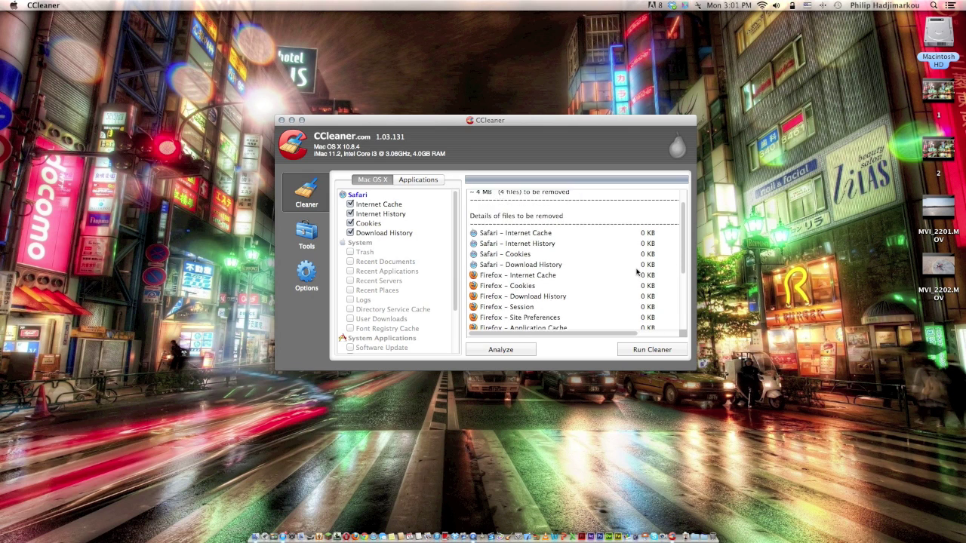
pyautogui.scroll(5, 636, 282)
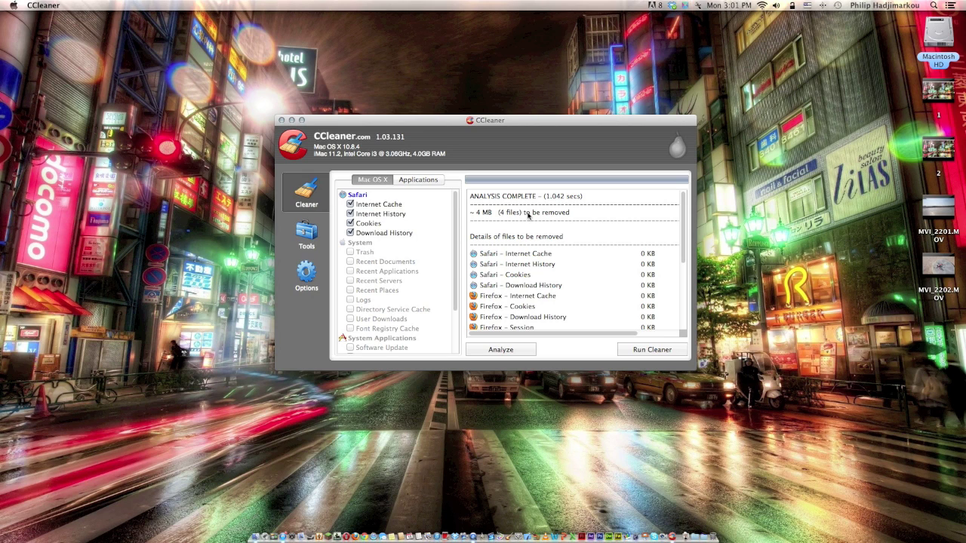
pyautogui.click(636, 352)
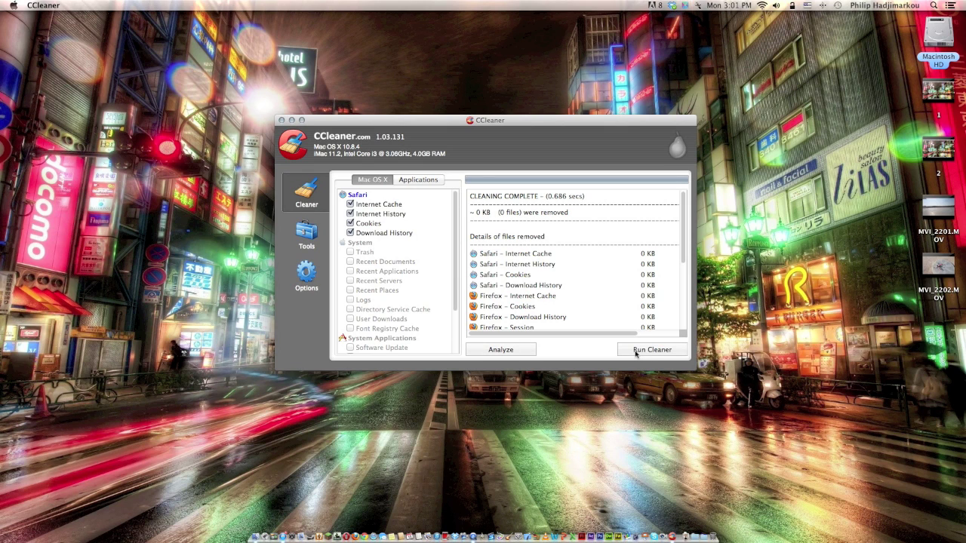
# Try 35-pass Complex Overwrite secure deletion, revert to Normal file deletion, and quit CCleaner
pyautogui.click(310, 279)
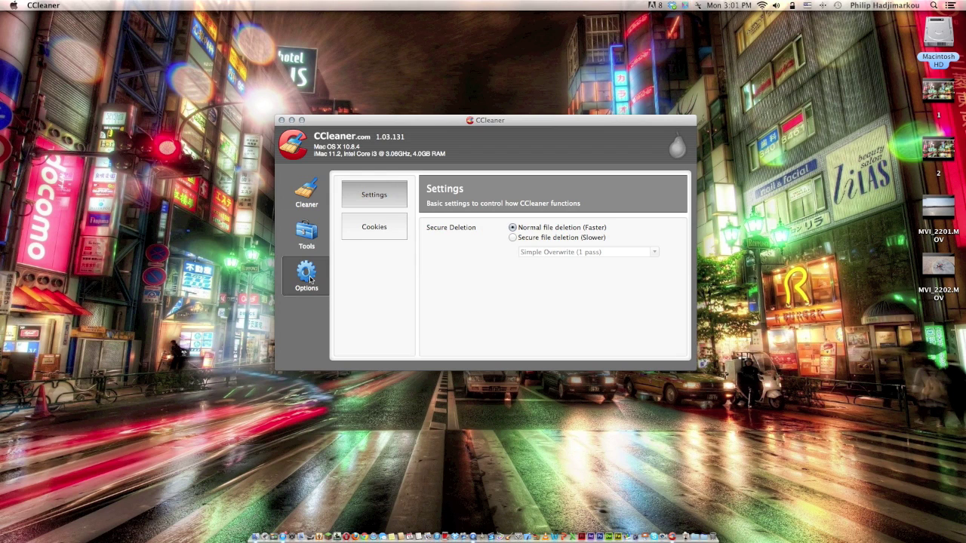
pyautogui.click(540, 237)
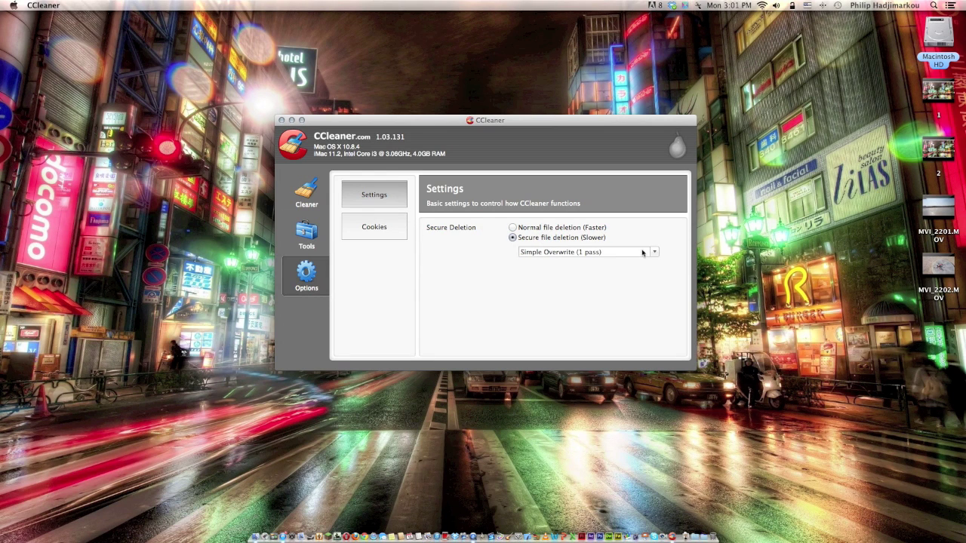
pyautogui.click(641, 253)
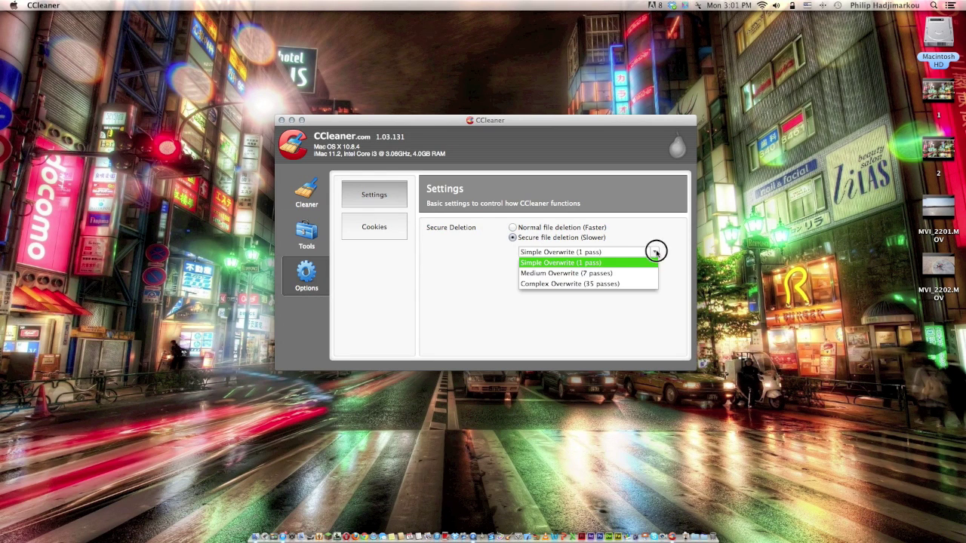
pyautogui.click(549, 285)
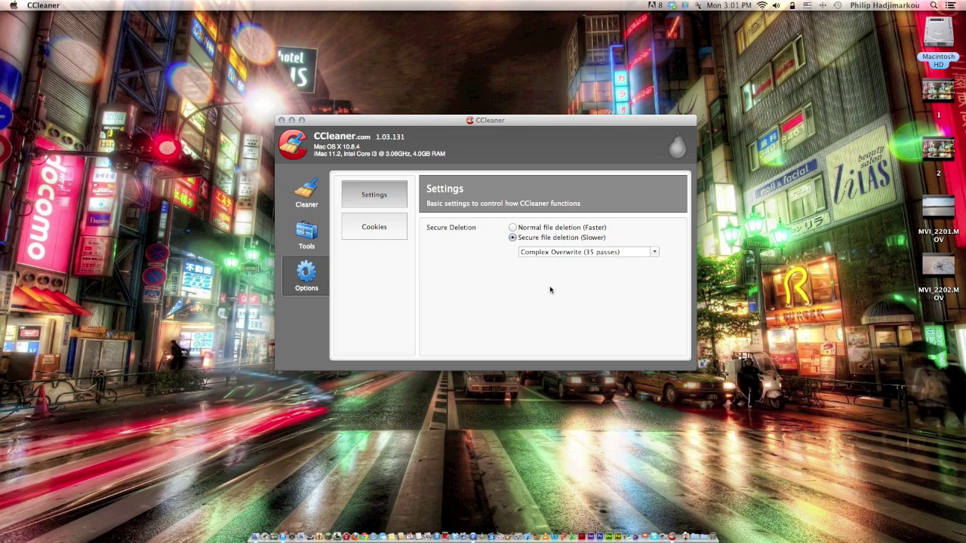
pyautogui.click(541, 227)
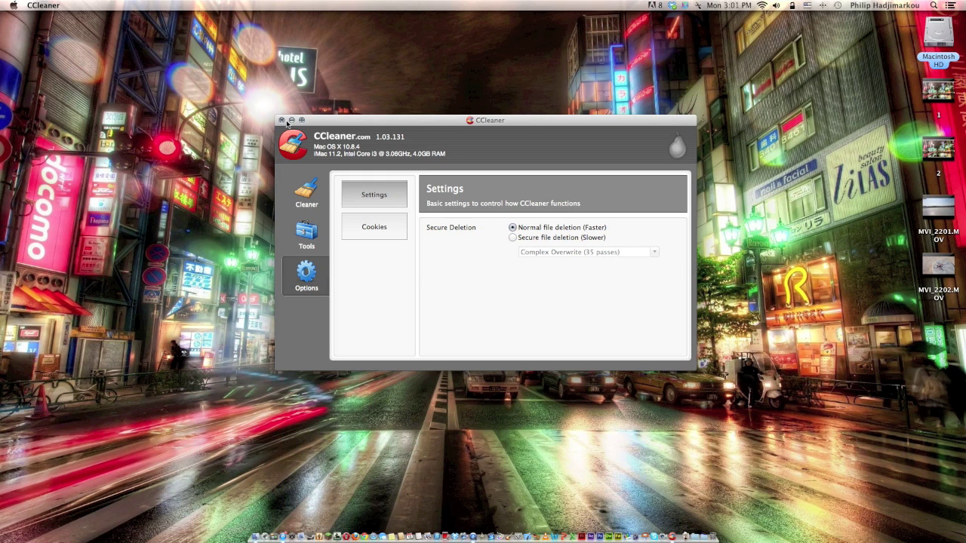
pyautogui.click(281, 120)
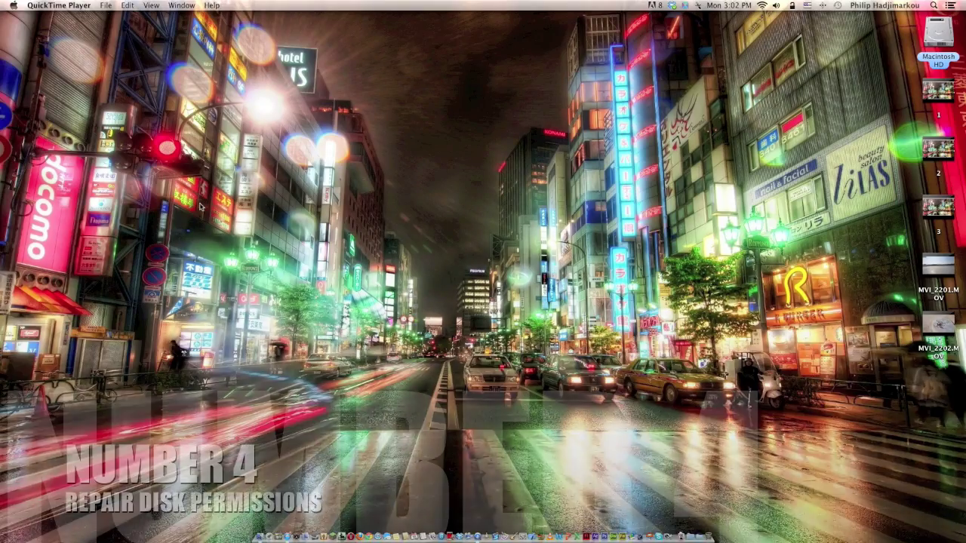
# Launch Disk Utility from the Other folder in Launchpad
pyautogui.click(259, 514)
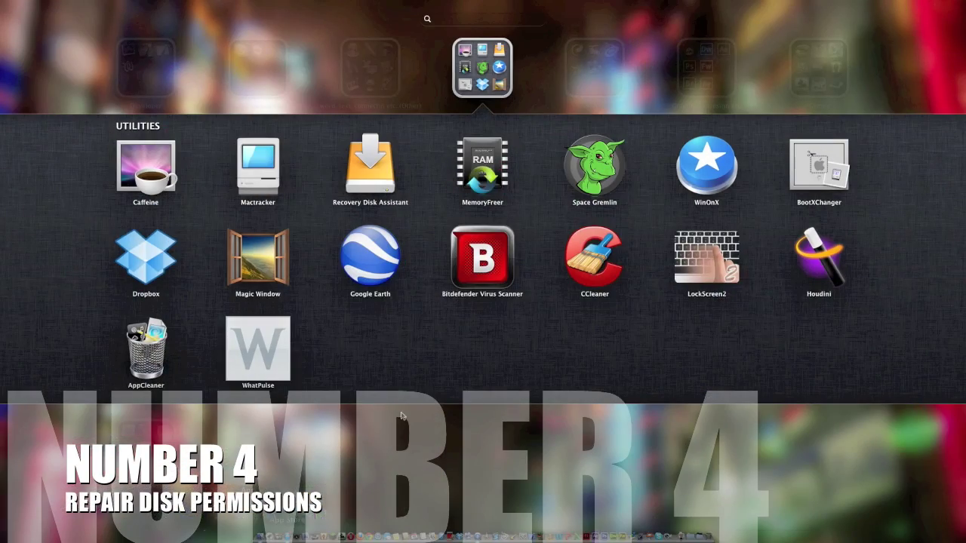
pyautogui.click(391, 409)
pyautogui.hscroll(-3, 387, 350)
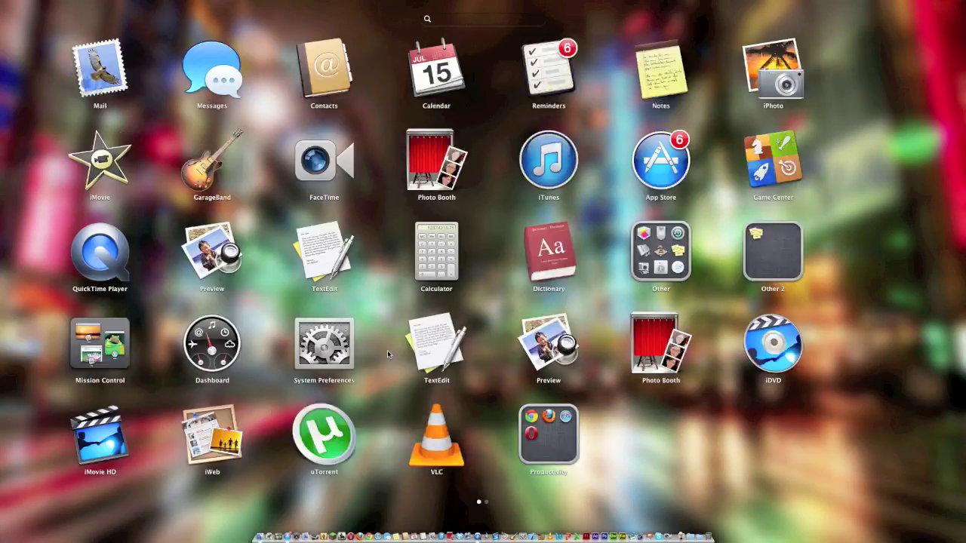
pyautogui.click(683, 268)
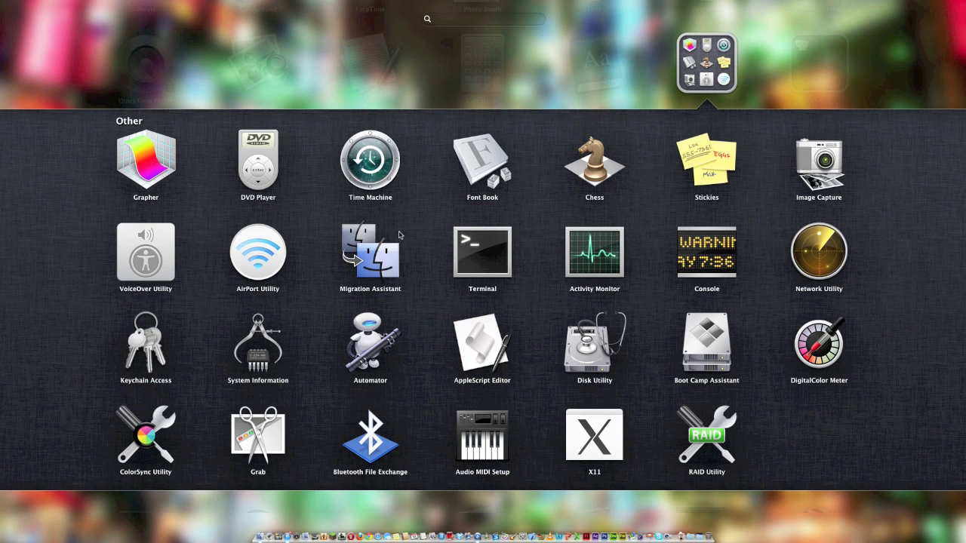
pyautogui.click(581, 86)
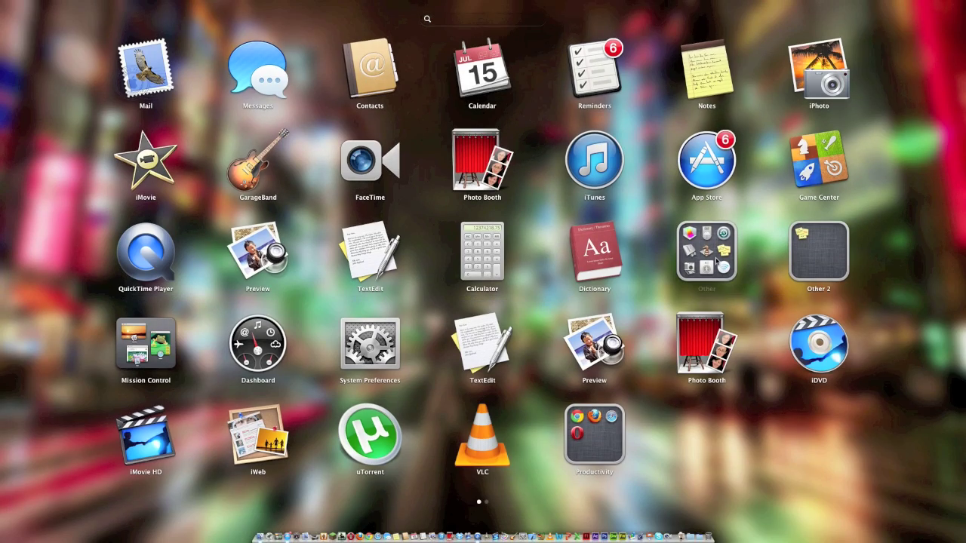
pyautogui.click(715, 261)
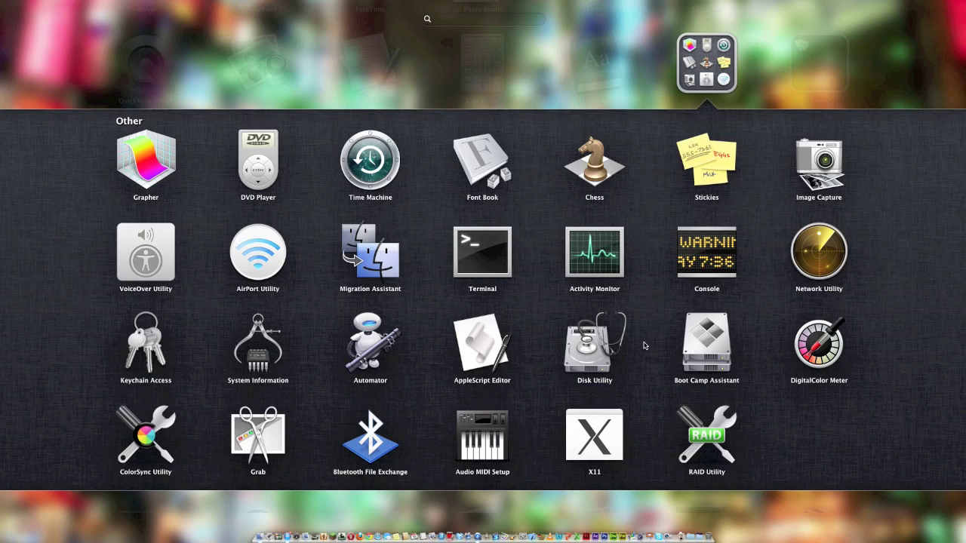
pyautogui.click(594, 343)
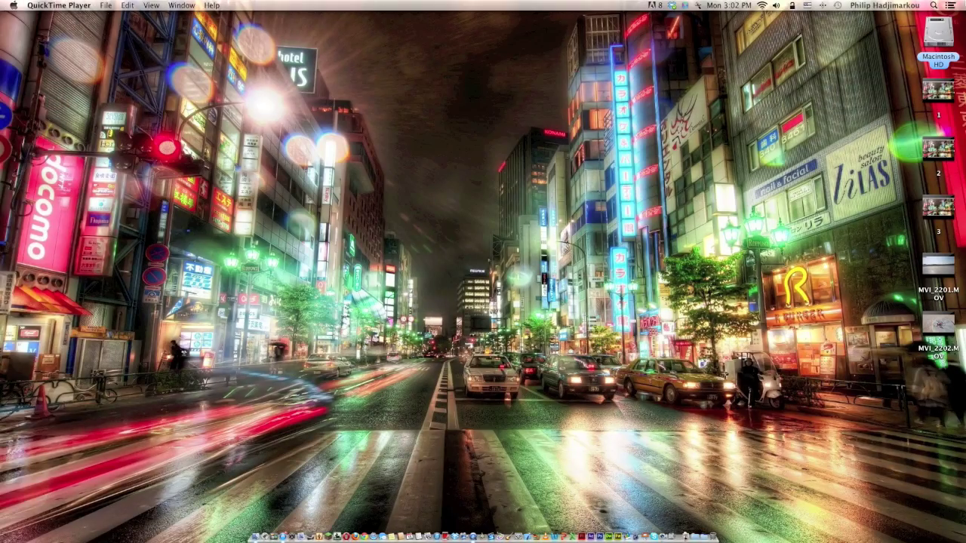
pyautogui.click(956, 6)
# Dismiss the menu-bar panels, centre the Disk Utility window, and select Macintosh HD
pyautogui.click(955, 5)
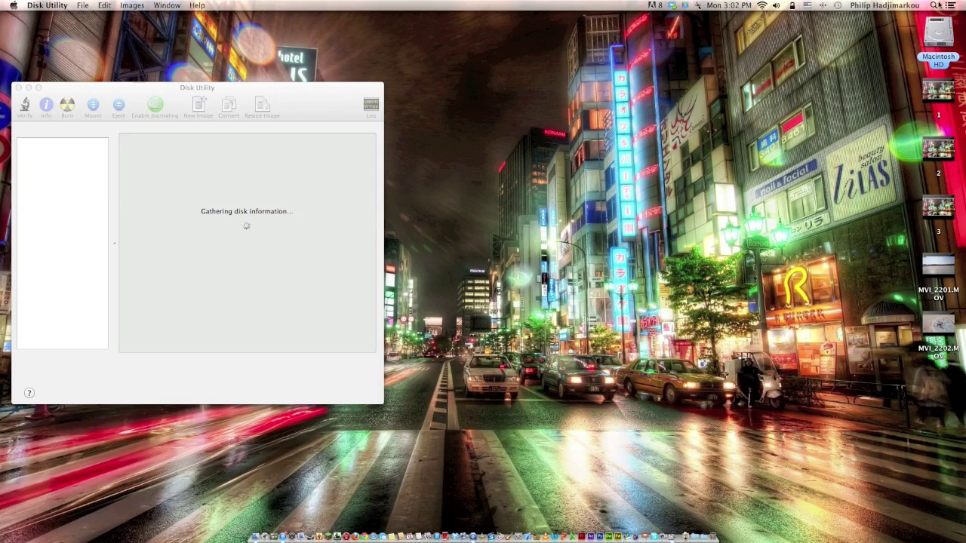
pyautogui.click(933, 5)
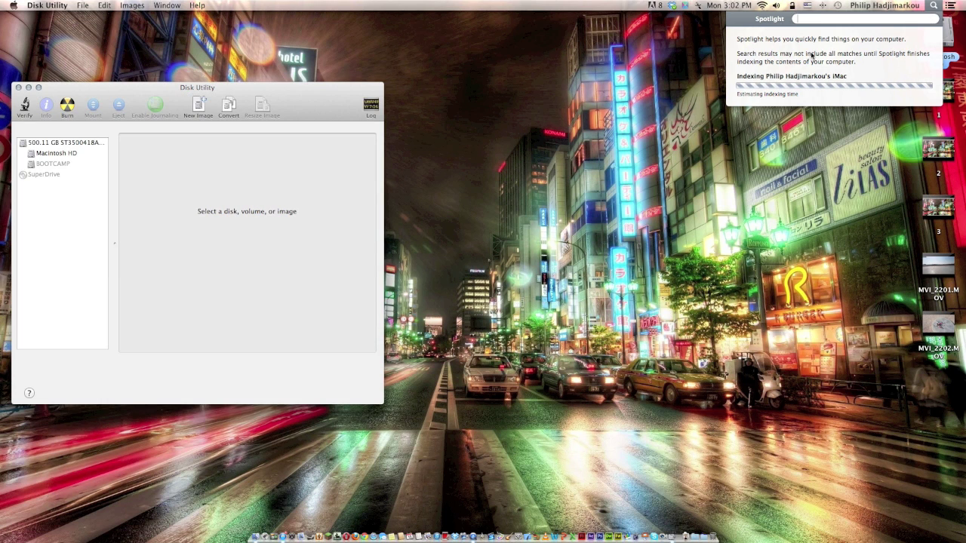
pyautogui.click(933, 6)
pyautogui.moveTo(280, 92); pyautogui.dragTo(544, 83)
pyautogui.click(324, 144)
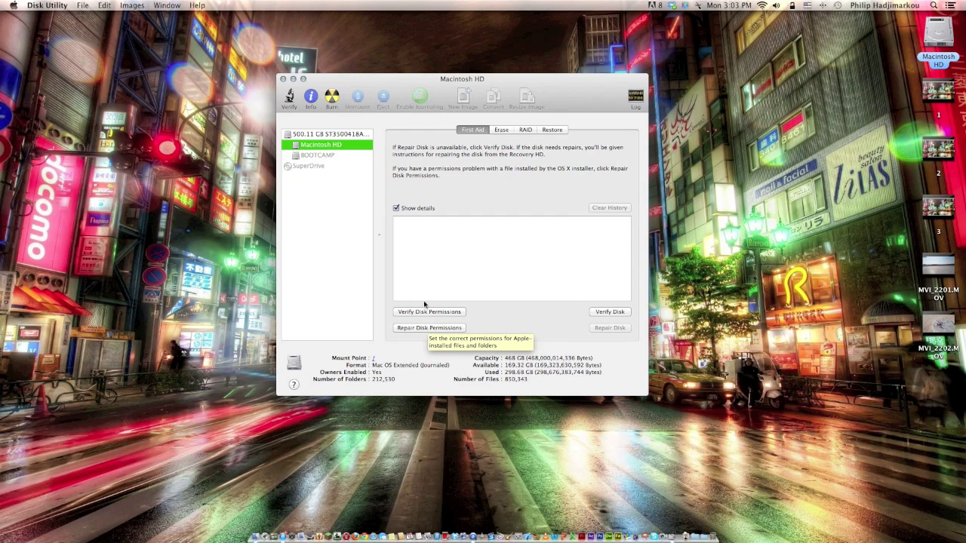
# Start repairing Macintosh HD's disk permissions, then stop the repair partway
pyautogui.click(416, 328)
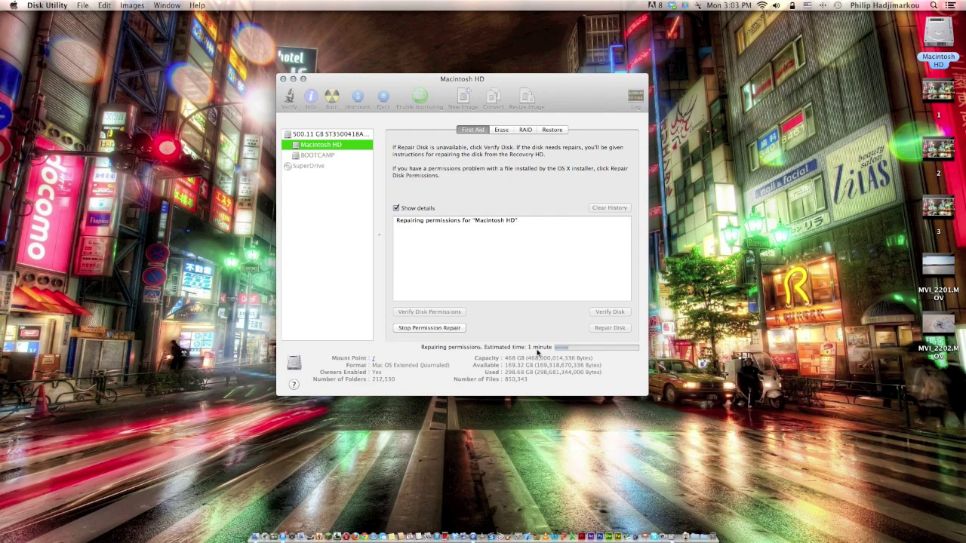
pyautogui.click(439, 327)
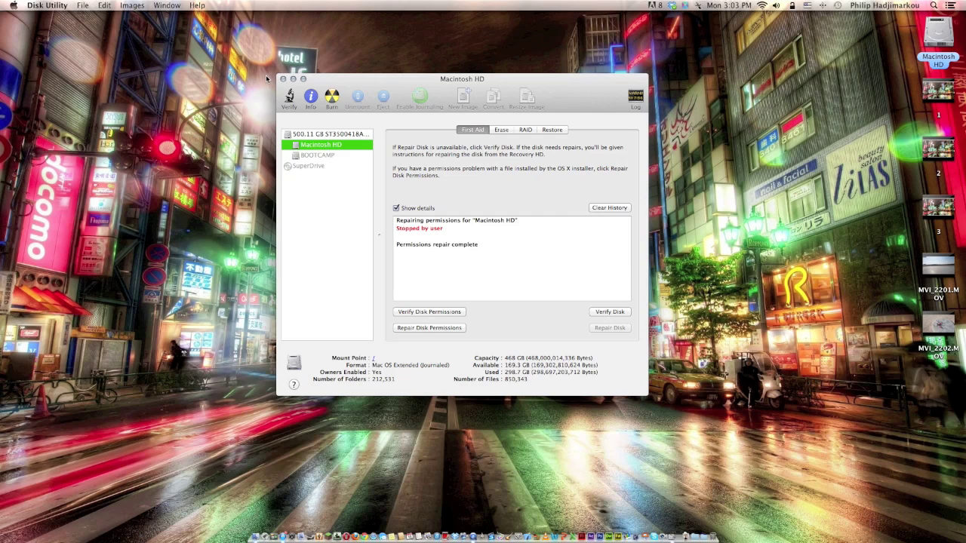
# Select the 500.11 GB ST3500418A drive and highlight its Verified S.M.A.R.T. status
pyautogui.click(331, 133)
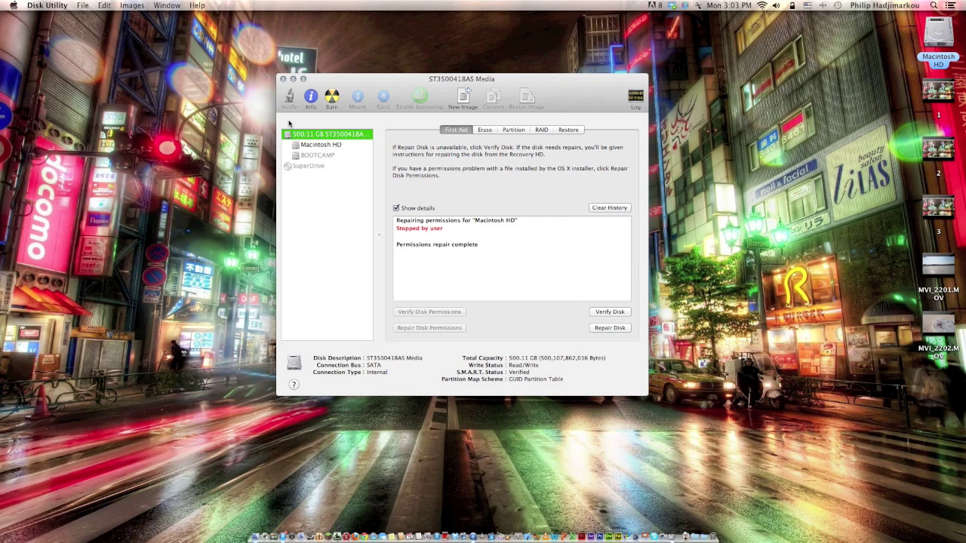
pyautogui.moveTo(539, 372)
pyautogui.mouseDown()
pyautogui.moveTo(468, 372)
pyautogui.moveTo(533, 372)
pyautogui.mouseUp()
pyautogui.click(461, 371)
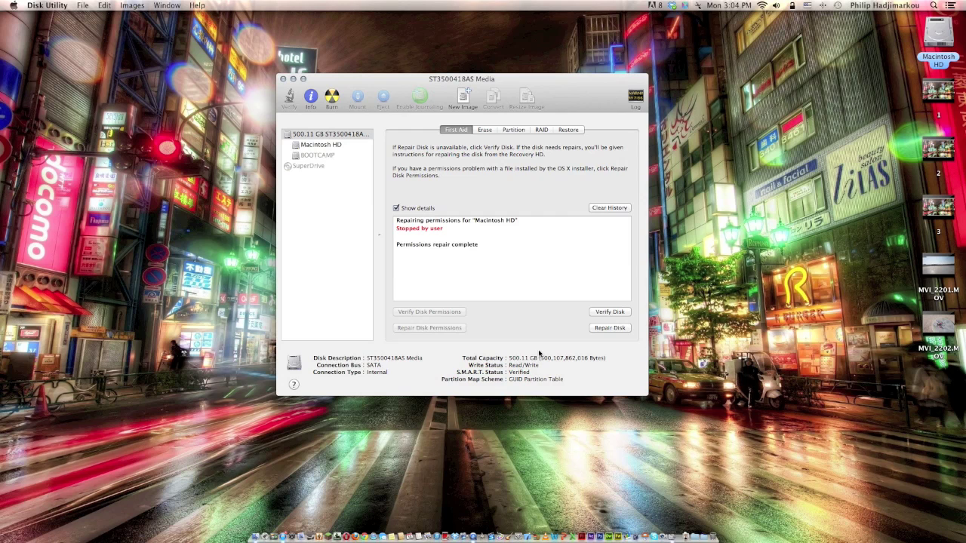
pyautogui.moveTo(528, 371)
pyautogui.mouseDown()
pyautogui.moveTo(509, 370)
pyautogui.moveTo(533, 373)
pyautogui.mouseUp()
pyautogui.moveTo(532, 373); pyautogui.dragTo(461, 371)
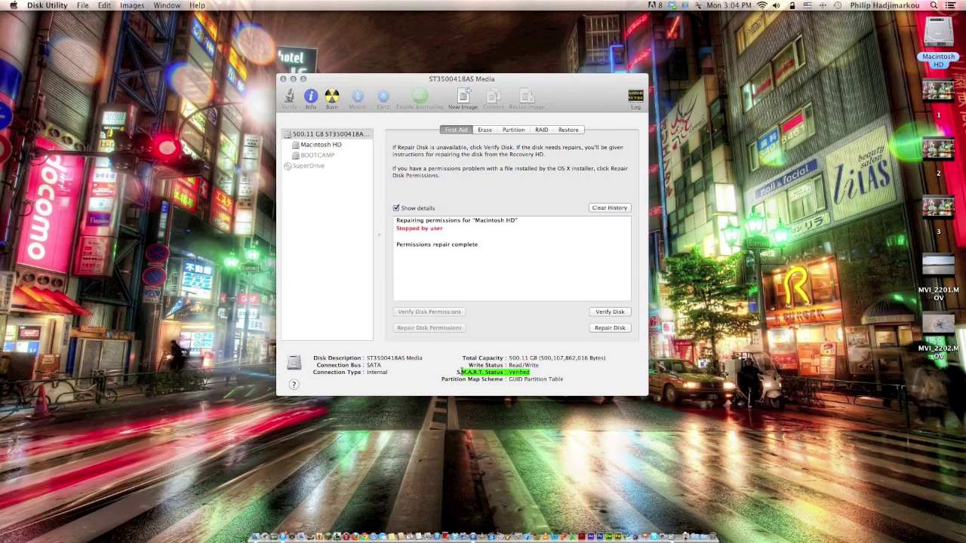
pyautogui.moveTo(507, 371); pyautogui.dragTo(640, 372)
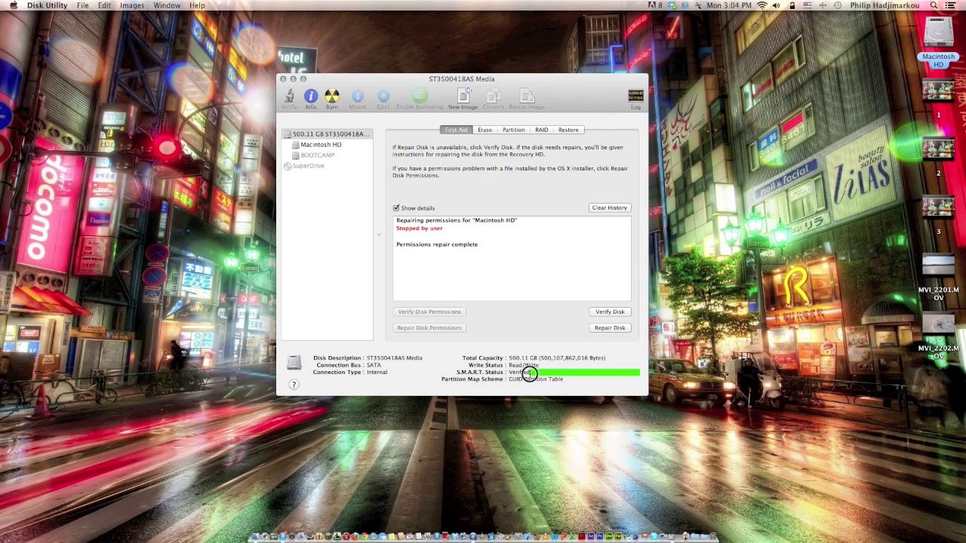
pyautogui.click(508, 372)
pyautogui.moveTo(508, 372); pyautogui.dragTo(534, 372)
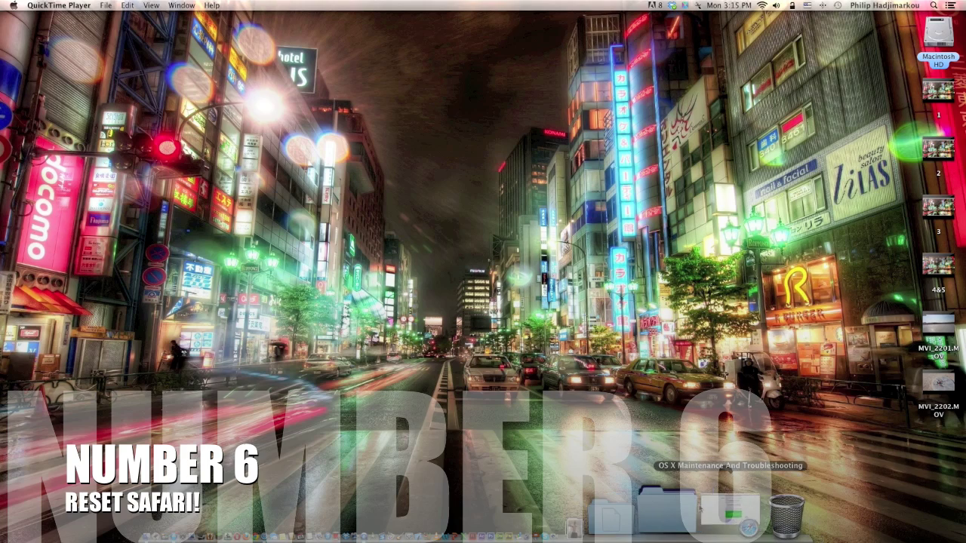
# Restore the Safari troubleshooting page and highlight what resetting clears, like history and cookies
pyautogui.click(713, 513)
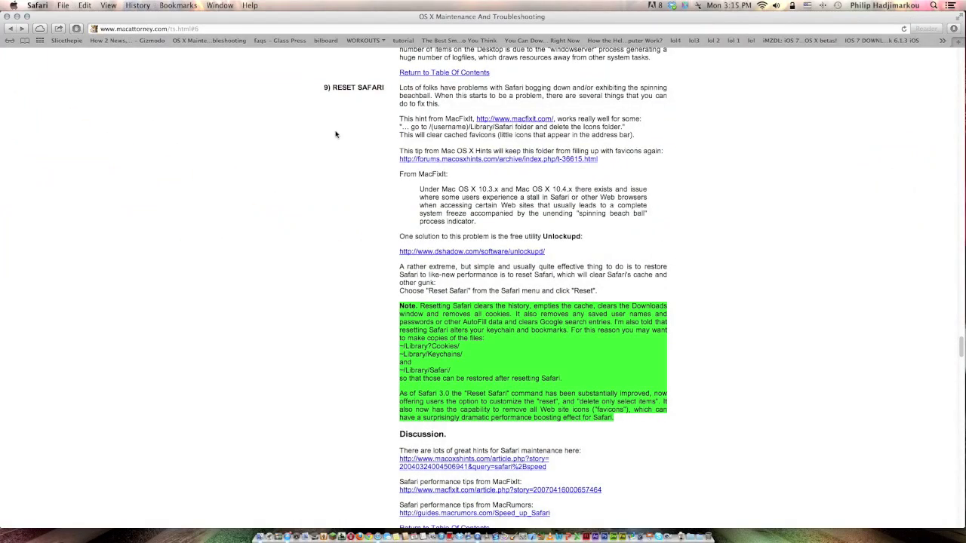
pyautogui.moveTo(326, 86); pyautogui.dragTo(612, 417)
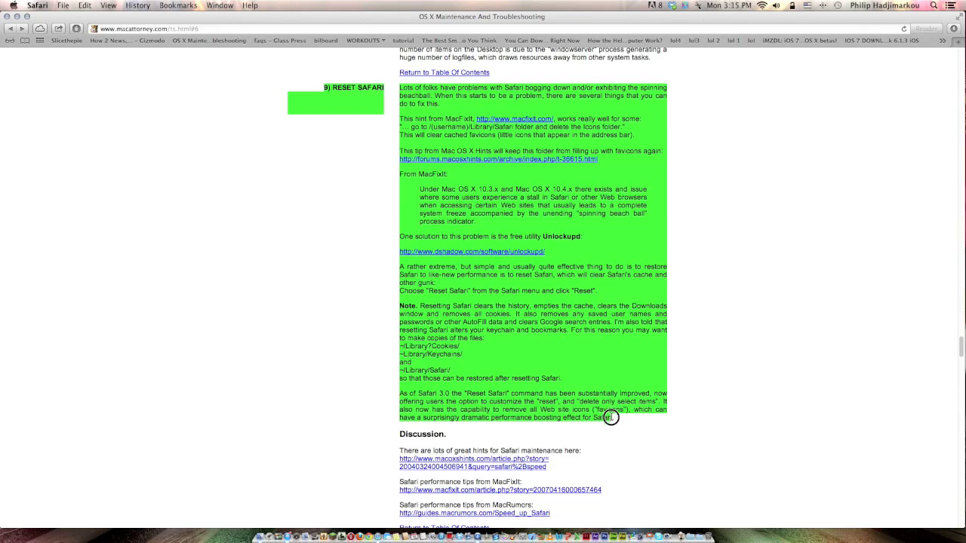
pyautogui.click(316, 300)
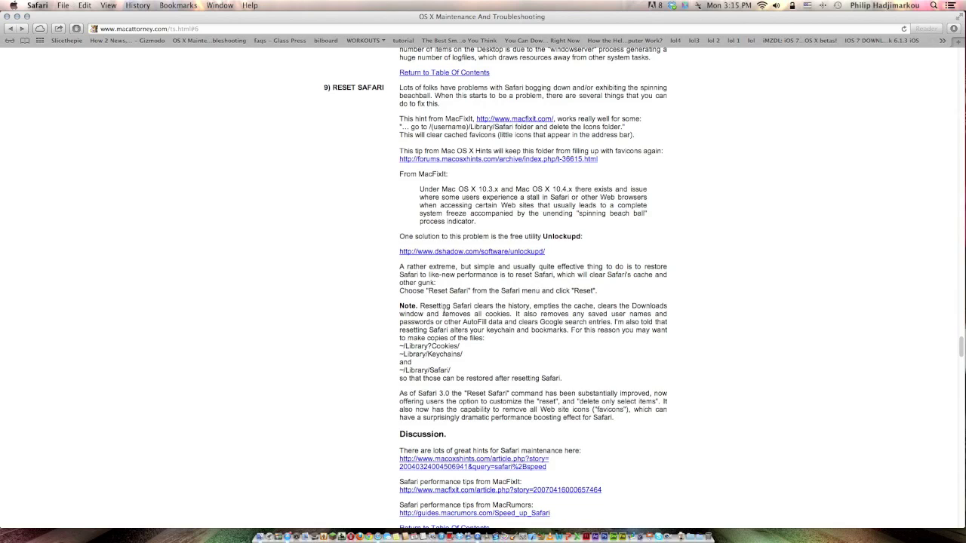
pyautogui.moveTo(442, 314); pyautogui.dragTo(525, 315)
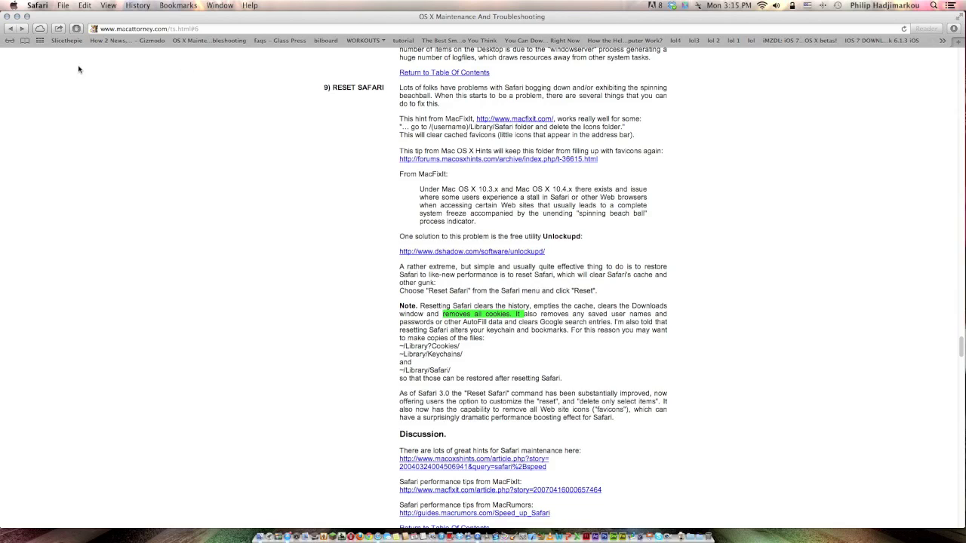
# Open Safari's Reset Safari dialog, review its checkboxes, and cancel without resetting
pyautogui.click(38, 6)
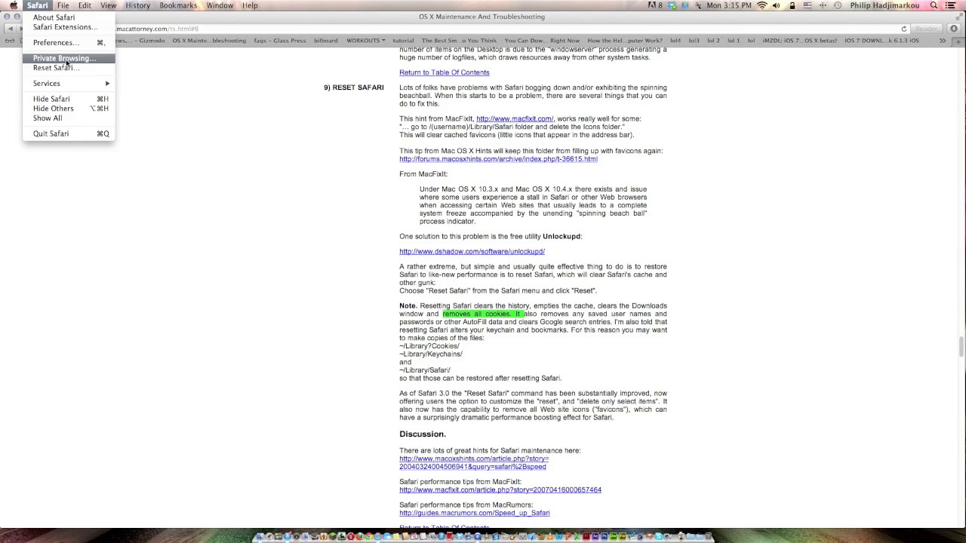
pyautogui.click(93, 60)
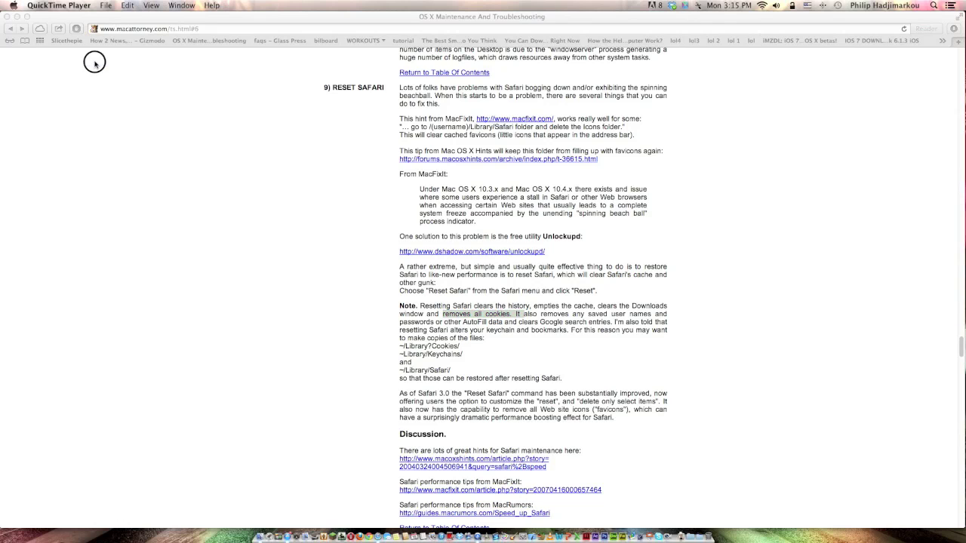
pyautogui.click(45, 14)
pyautogui.click(64, 5)
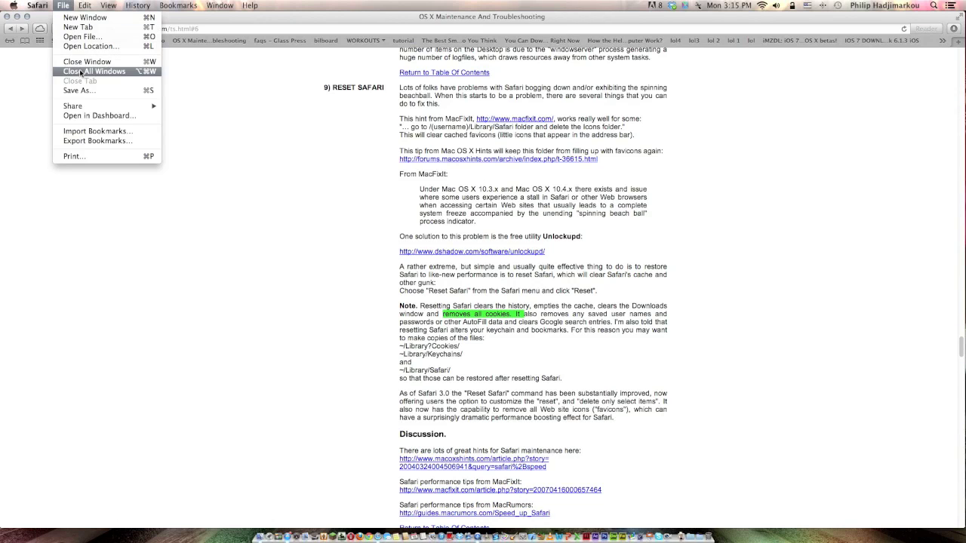
pyautogui.moveTo(38, 5)
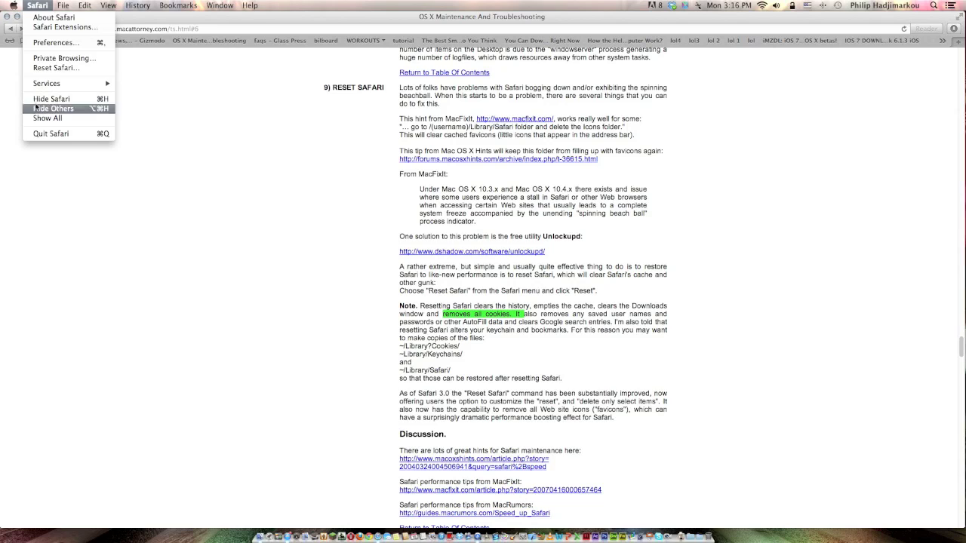
pyautogui.click(43, 70)
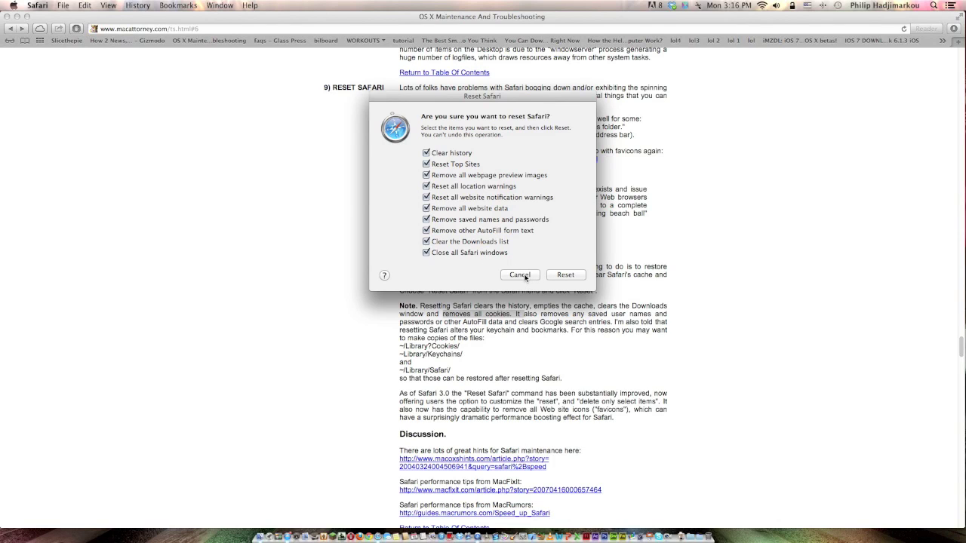
pyautogui.click(519, 275)
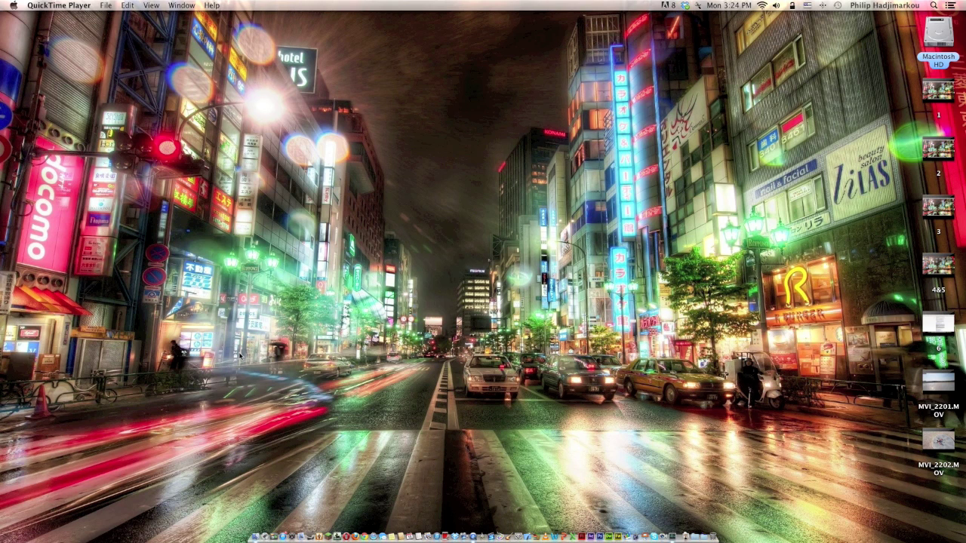
# Start Activity Monitor from the Other folder on Launchpad's first page
pyautogui.click(267, 533)
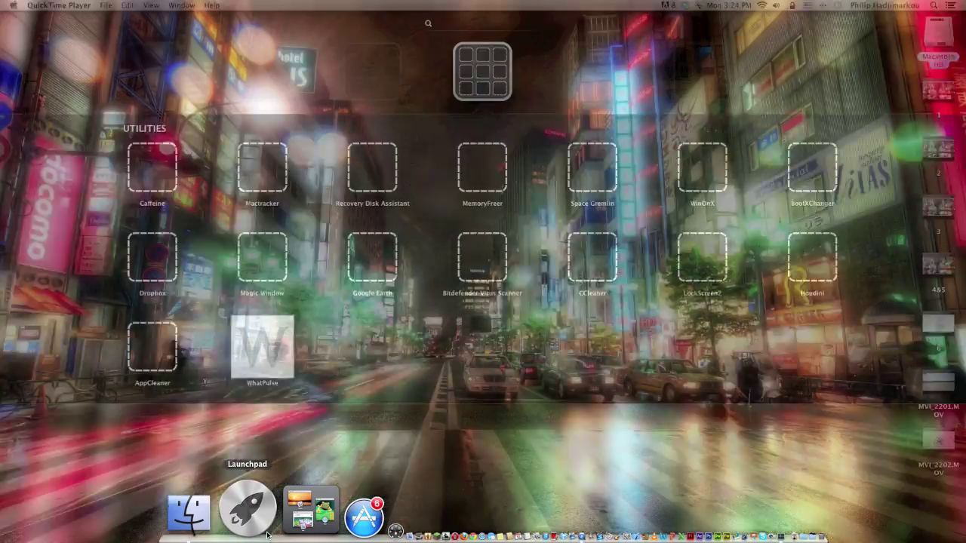
pyautogui.click(578, 101)
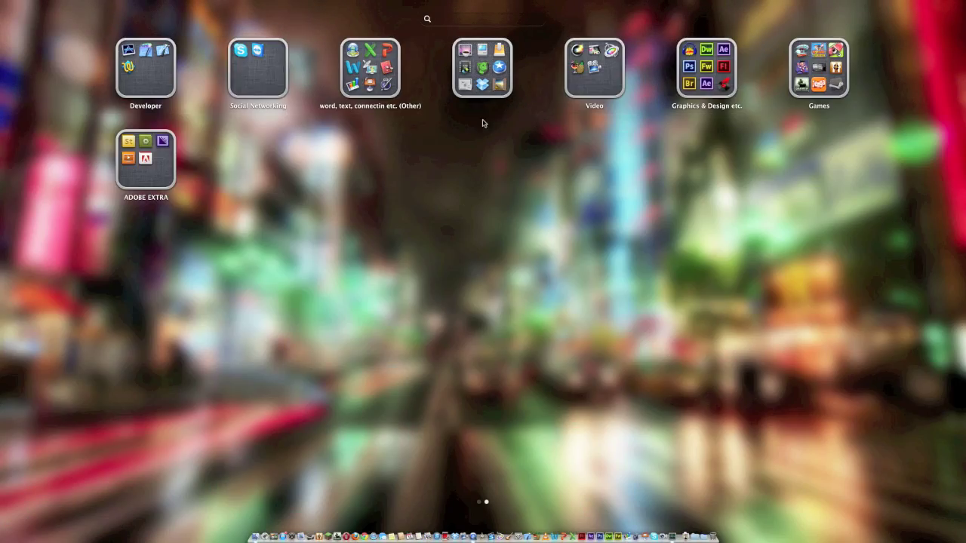
pyautogui.hscroll(-5, 374, 182)
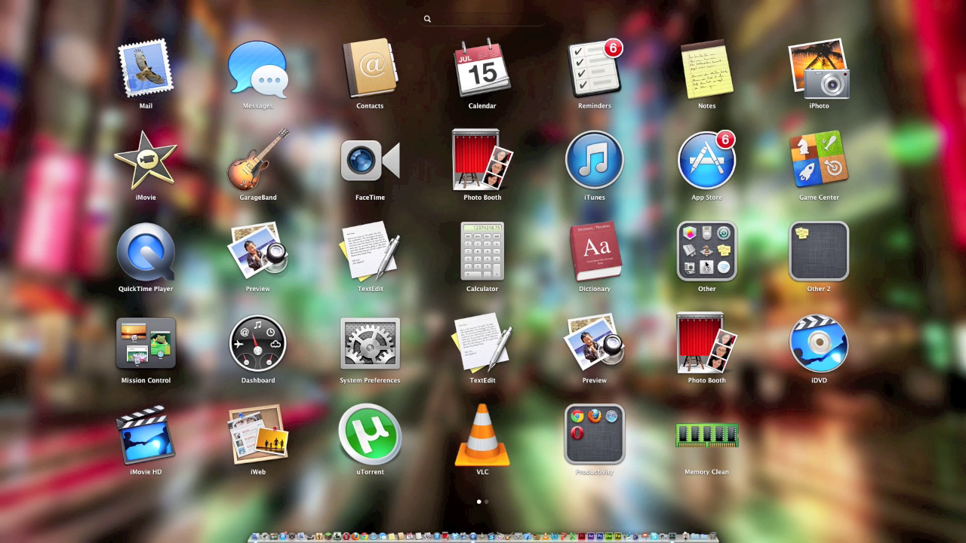
pyautogui.click(706, 266)
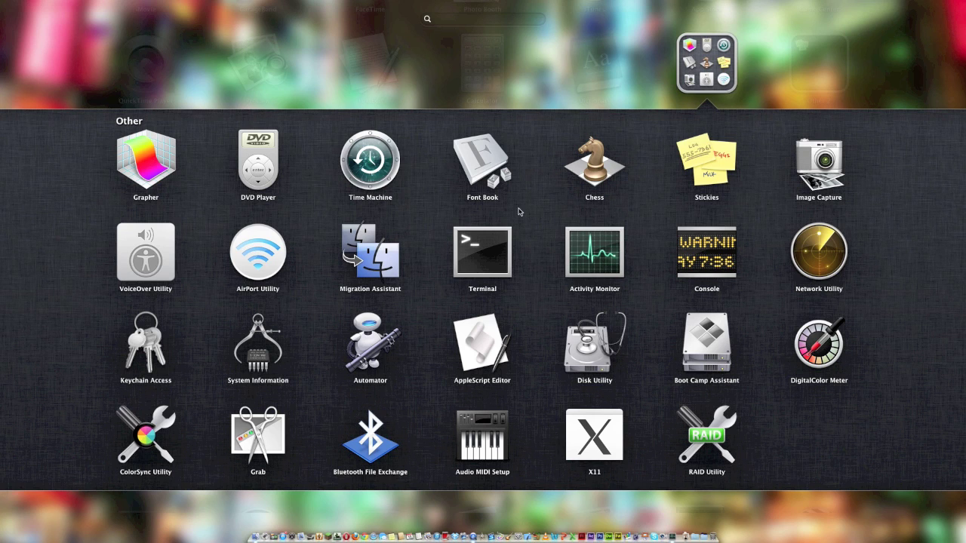
pyautogui.click(588, 258)
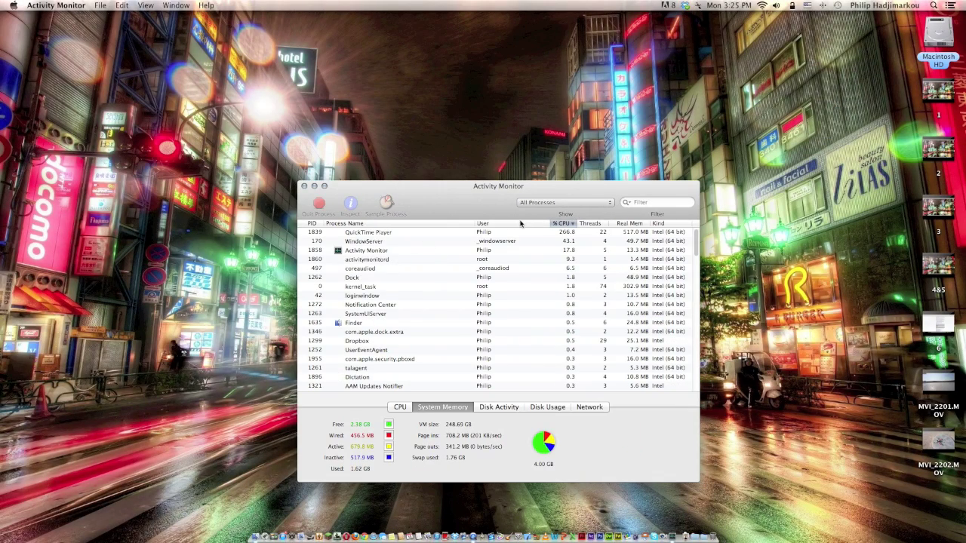
pyautogui.click(573, 203)
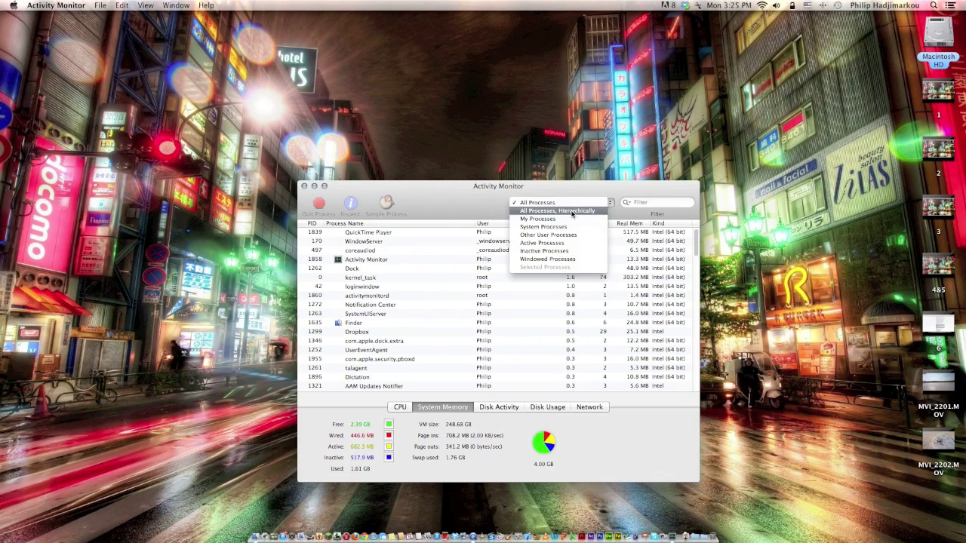
pyautogui.click(537, 202)
pyautogui.click(558, 203)
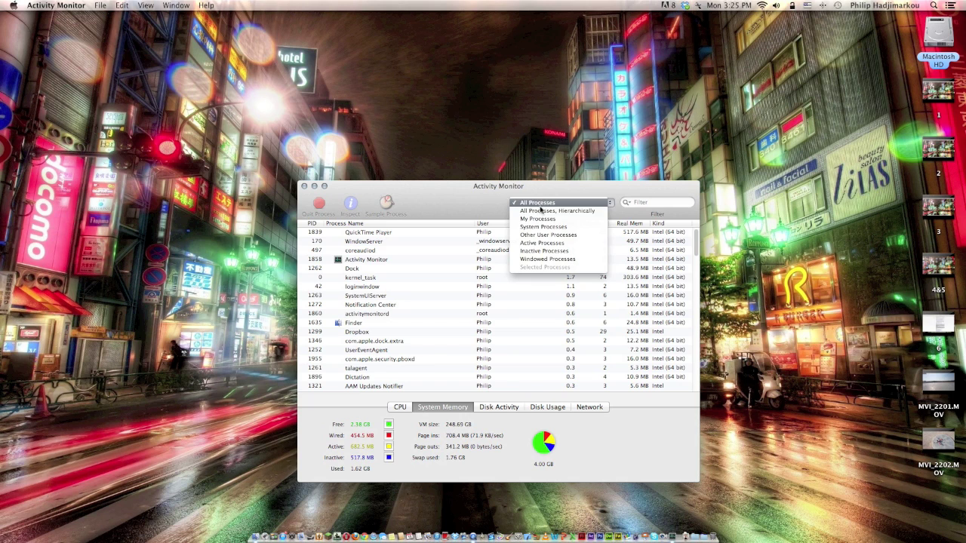
pyautogui.click(537, 202)
pyautogui.click(539, 202)
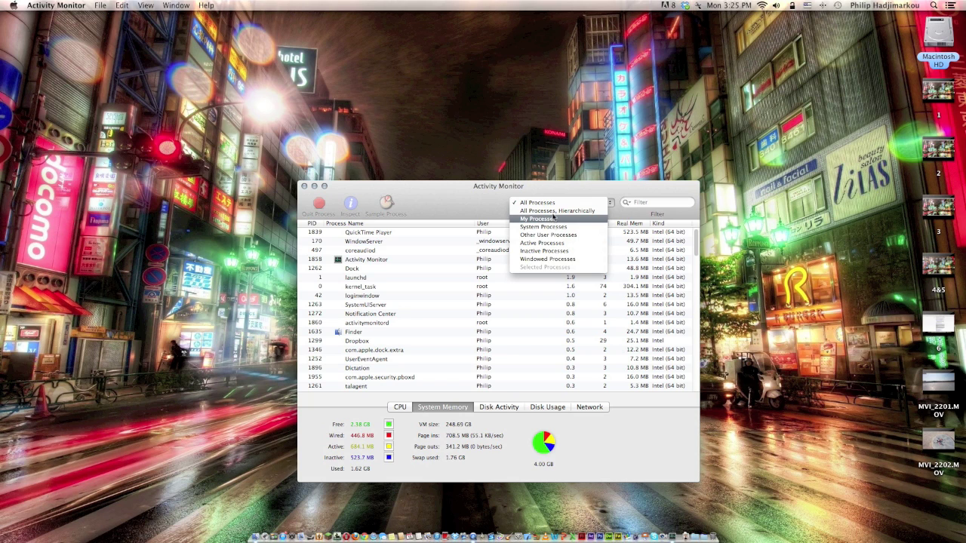
pyautogui.click(545, 201)
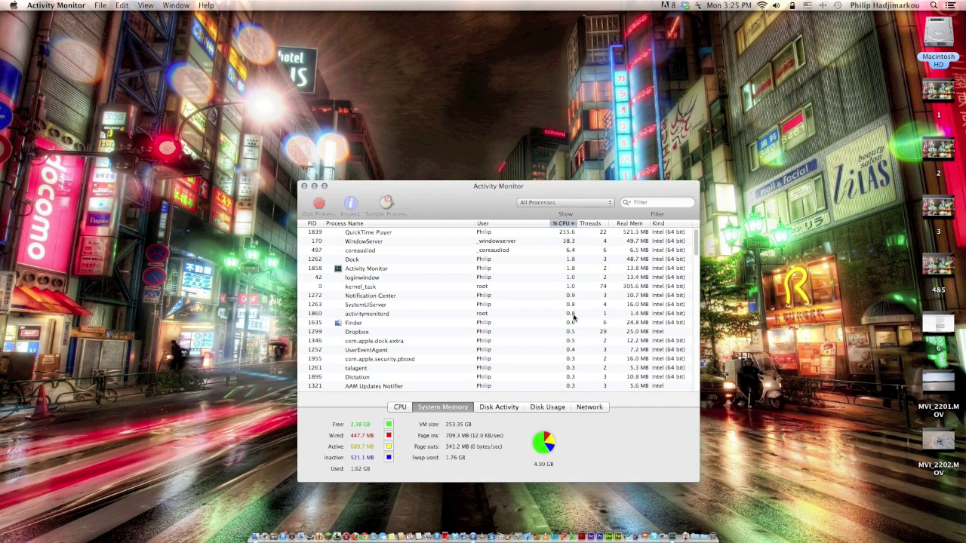
pyautogui.scroll(-15, 574, 318)
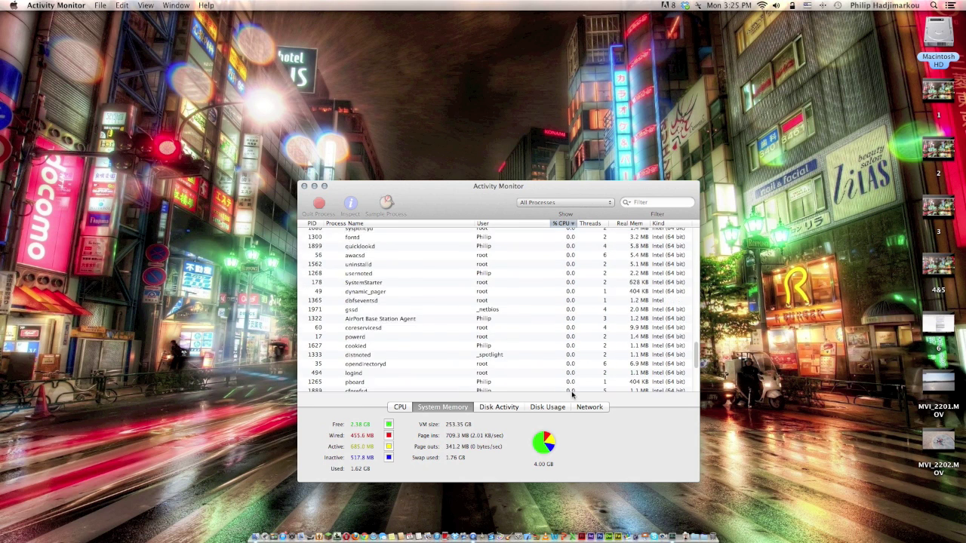
pyautogui.scroll(15, 580, 272)
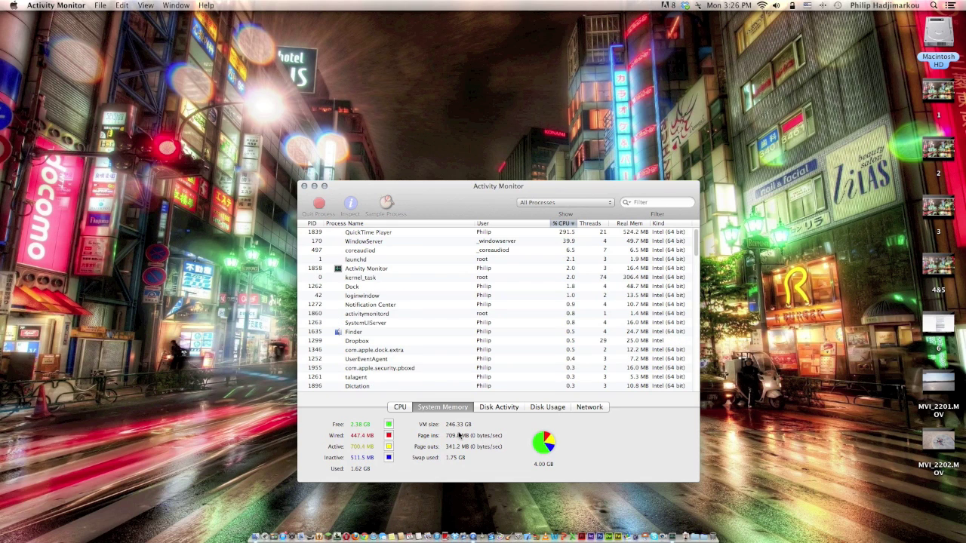
# Check the Memory statistics, then show the CPU usage breakdown and graph in Activity Monitor
pyautogui.click(399, 407)
pyautogui.click(427, 408)
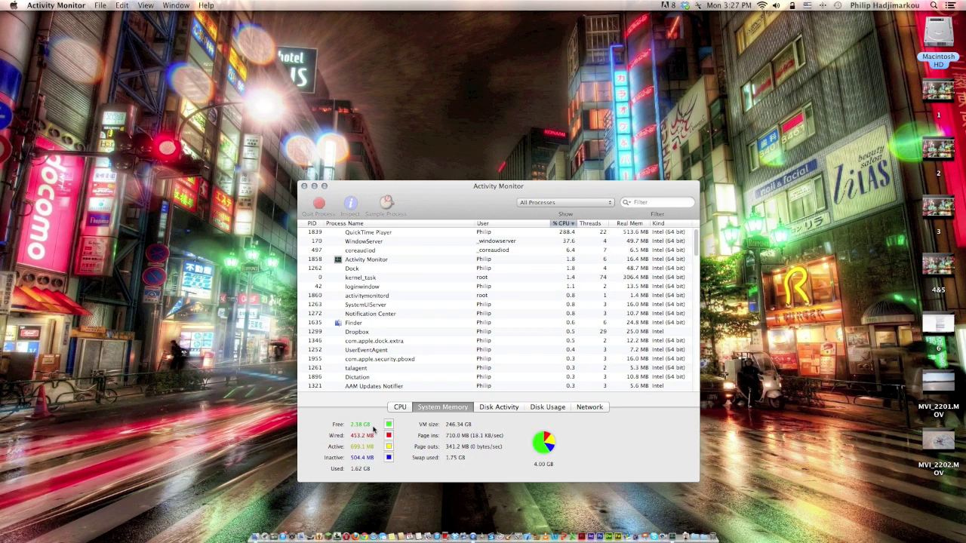
pyautogui.click(407, 409)
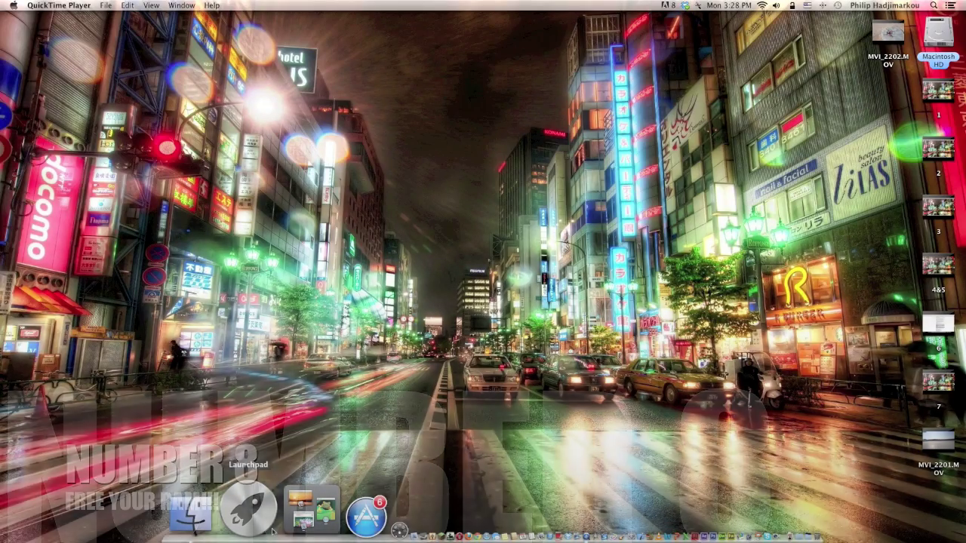
# Look through Launchpad's UTILITIES folder, then start Memory Clean from the first page
pyautogui.click(264, 507)
pyautogui.hscroll(3, 276, 334)
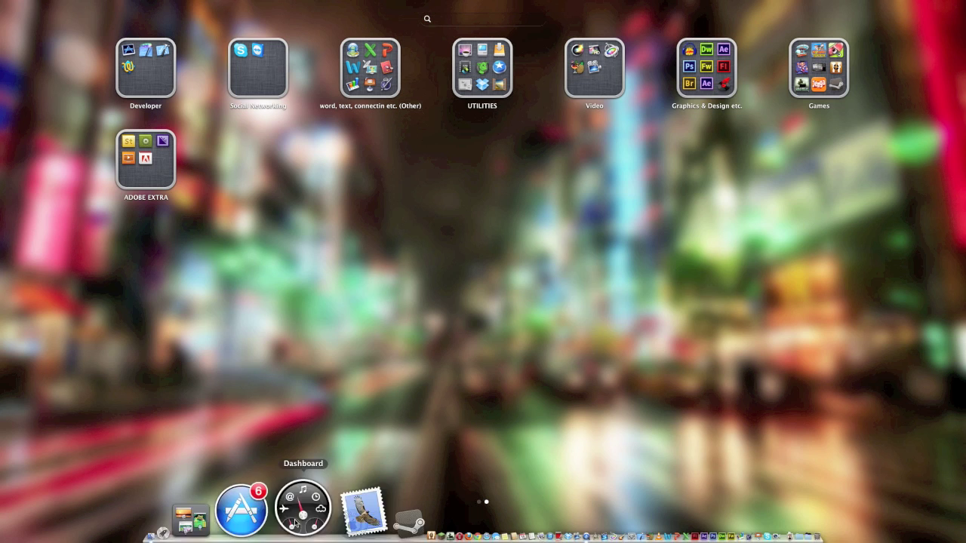
pyautogui.click(501, 75)
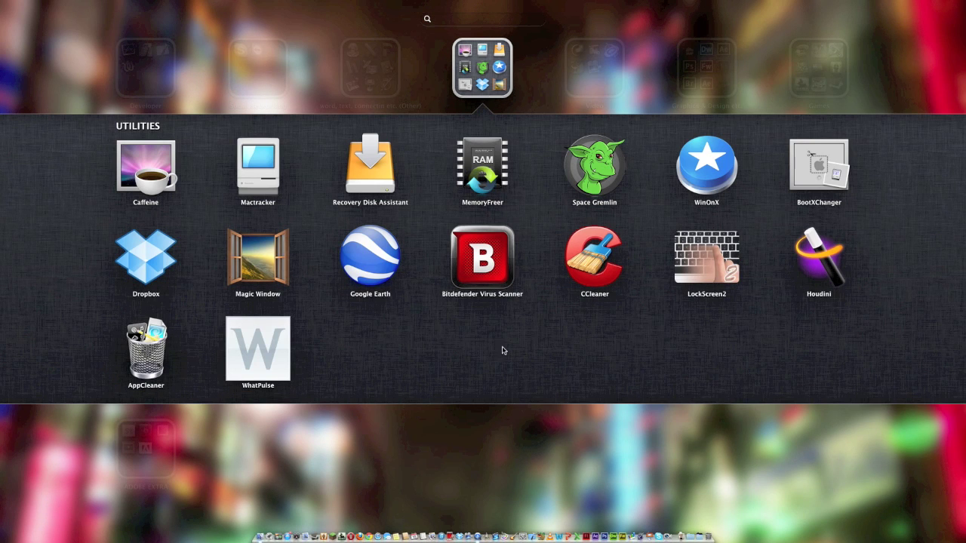
pyautogui.click(513, 92)
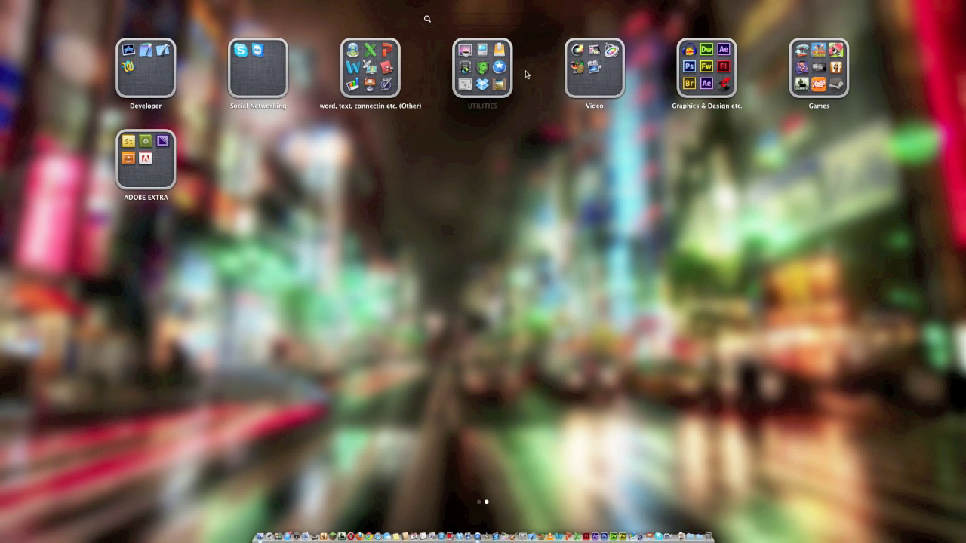
pyautogui.hscroll(-3, 504, 254)
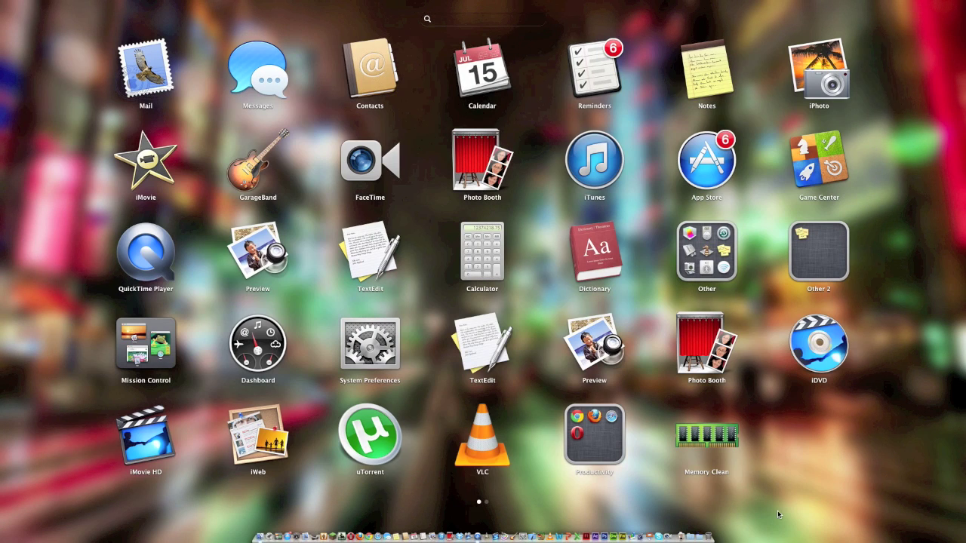
pyautogui.click(707, 438)
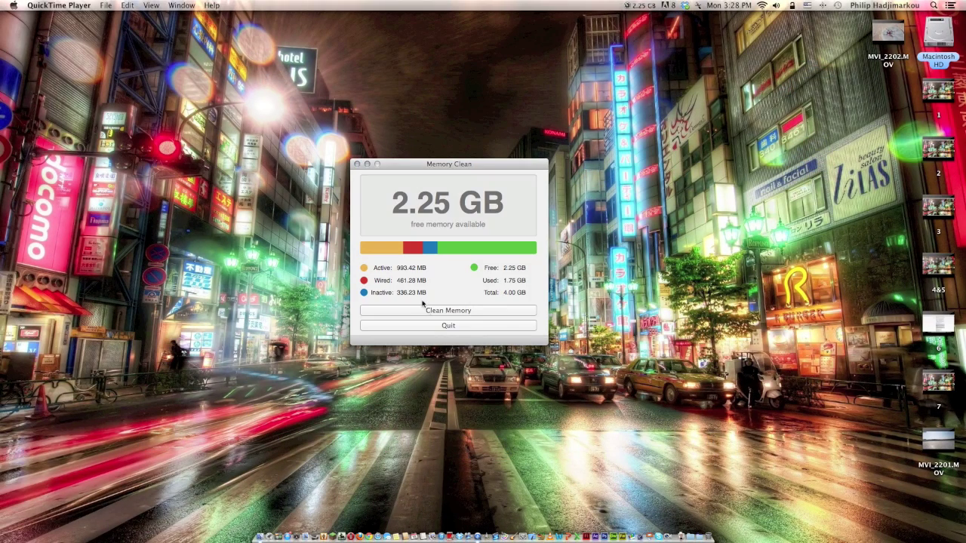
# Move the Memory Clean window higher and run Clean Memory, reaching 2.43 GB free
pyautogui.moveTo(421, 165); pyautogui.dragTo(417, 124)
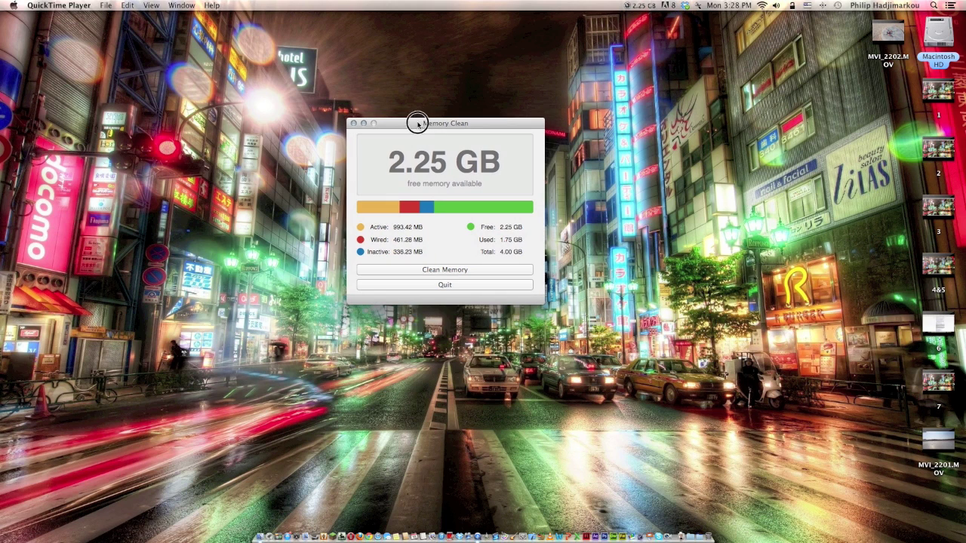
pyautogui.click(625, 7)
pyautogui.click(628, 9)
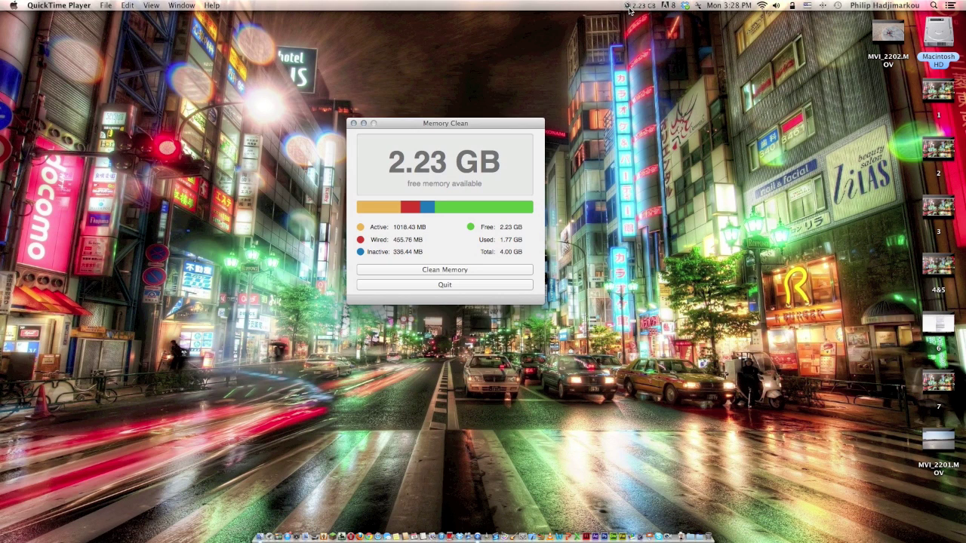
pyautogui.click(423, 272)
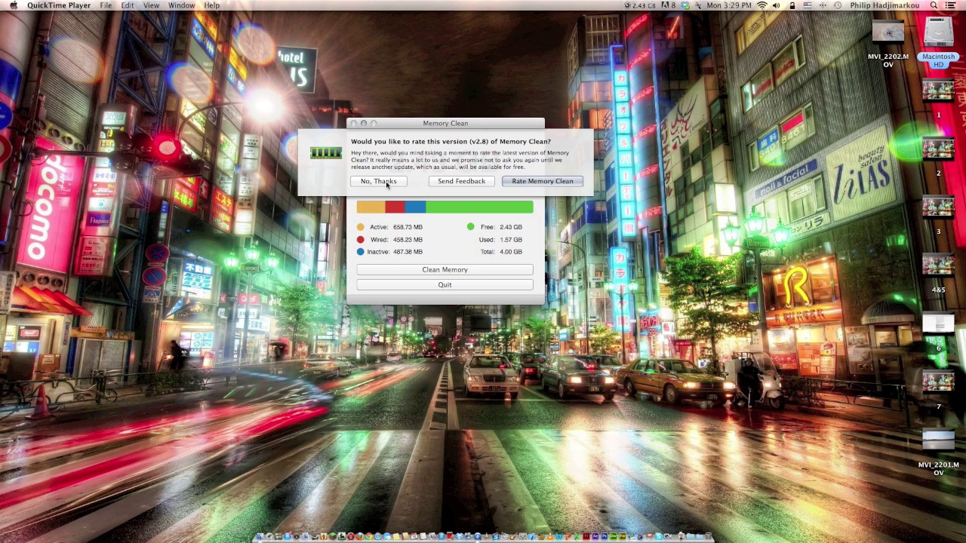
# Decline the rating prompt, reopen Memory Clean from the menu bar showing 2.56 GB free, and quit it
pyautogui.click(380, 182)
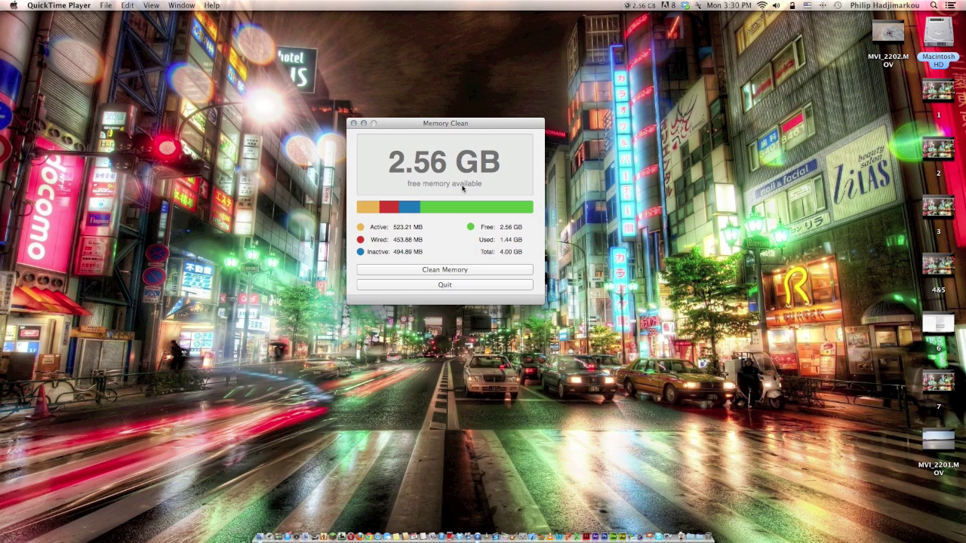
pyautogui.click(354, 124)
pyautogui.click(633, 5)
pyautogui.click(634, 6)
pyautogui.click(633, 6)
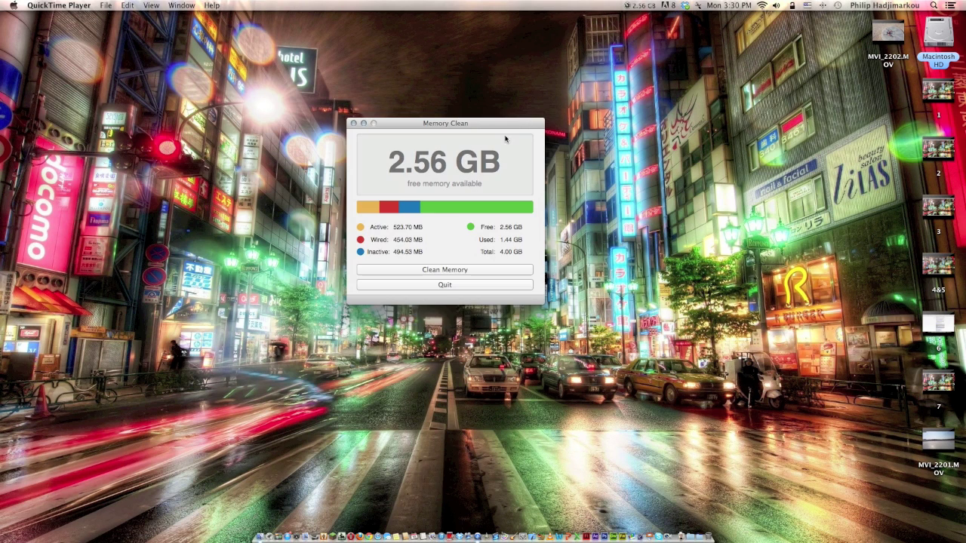
pyautogui.click(483, 286)
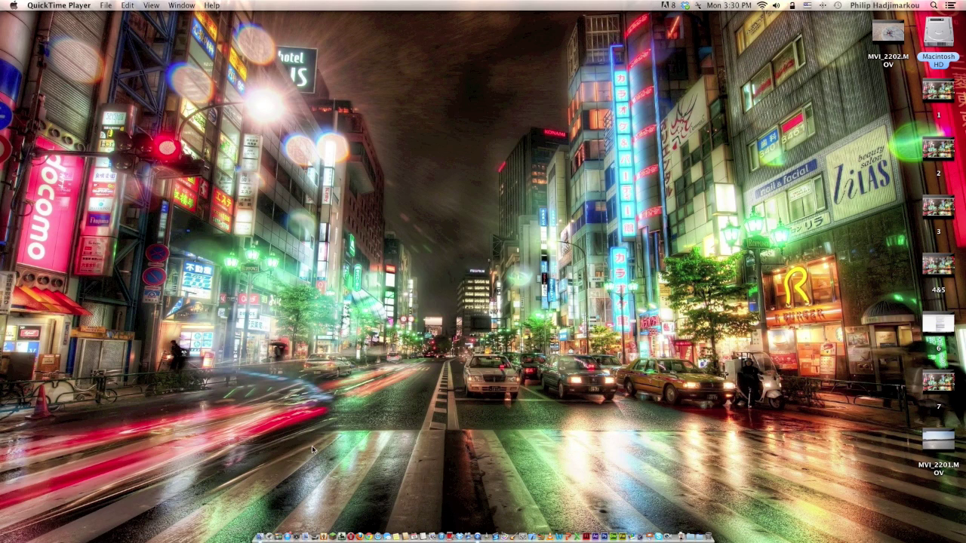
pyautogui.click(255, 509)
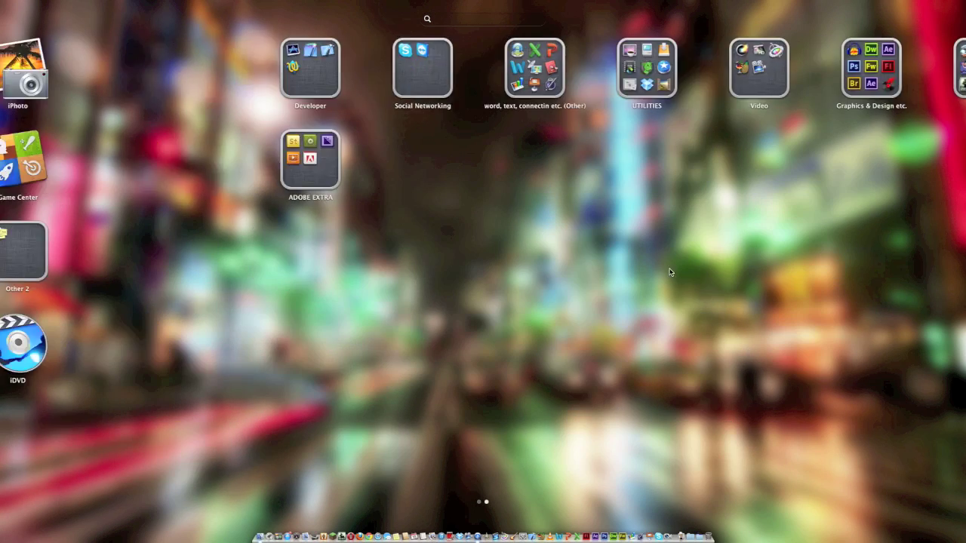
pyautogui.click(481, 68)
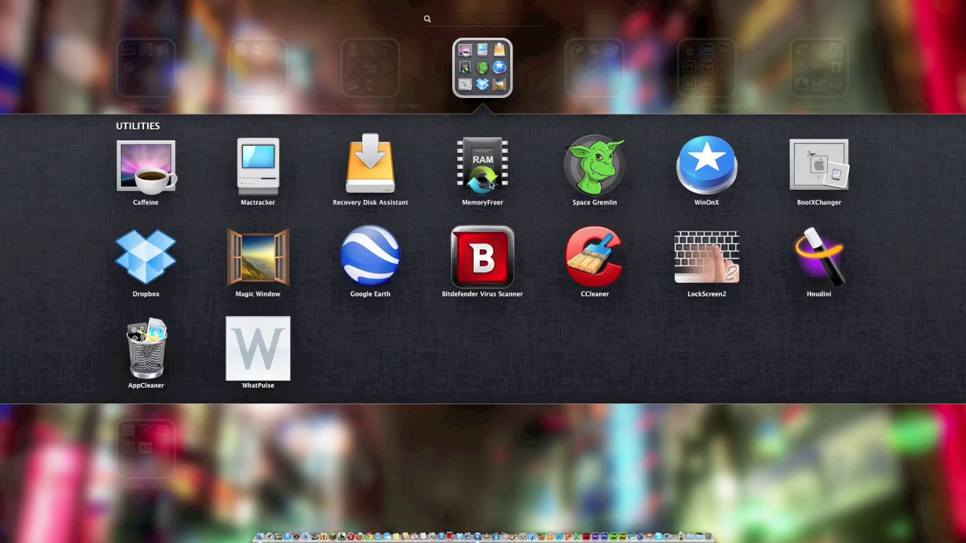
pyautogui.click(506, 72)
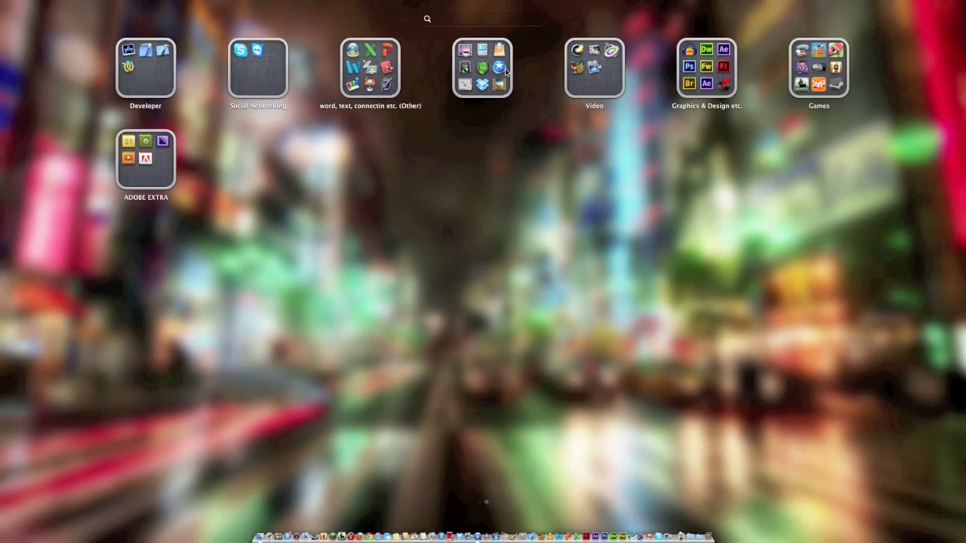
pyautogui.click(478, 211)
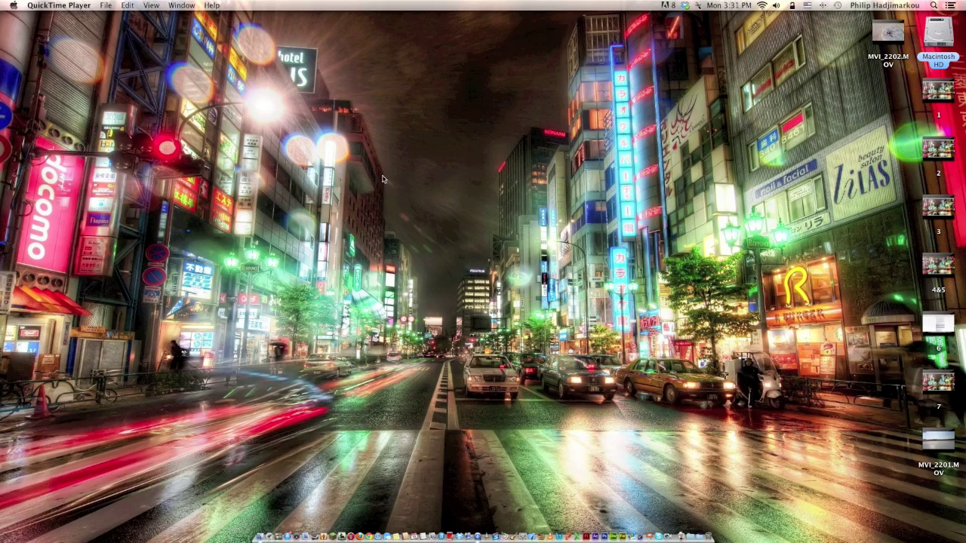
pyautogui.moveTo(425, 126); pyautogui.dragTo(822, 469)
pyautogui.moveTo(930, 542); pyautogui.dragTo(45, 121)
pyautogui.click(65, 181)
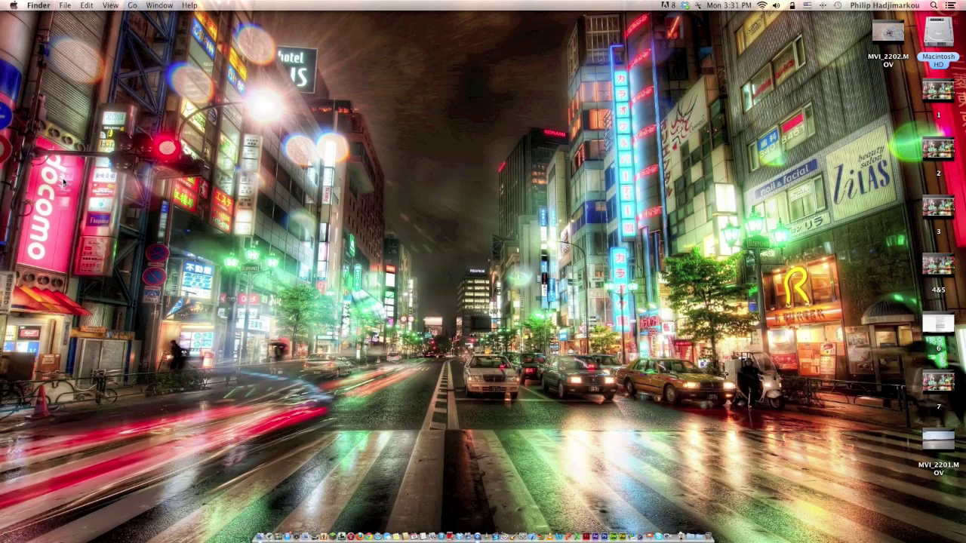